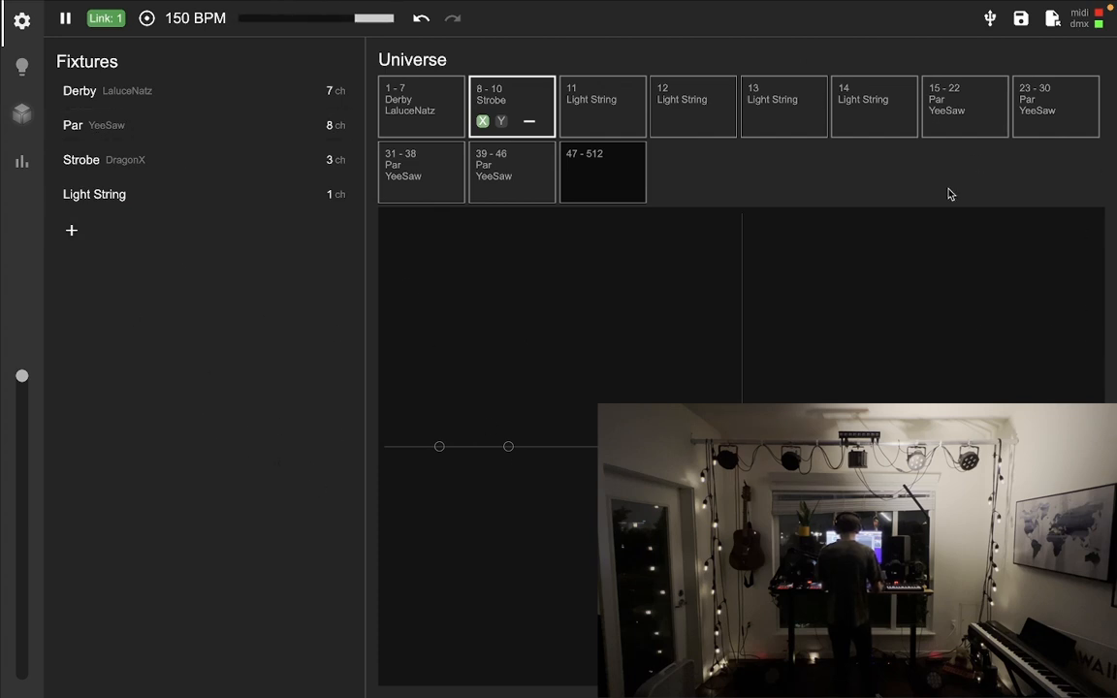
Step: Open the light scenes and preview several of them, including Random Chill, Pulse Slow, Switch It Up Fast and Sweep Fast
left_click(23, 66)
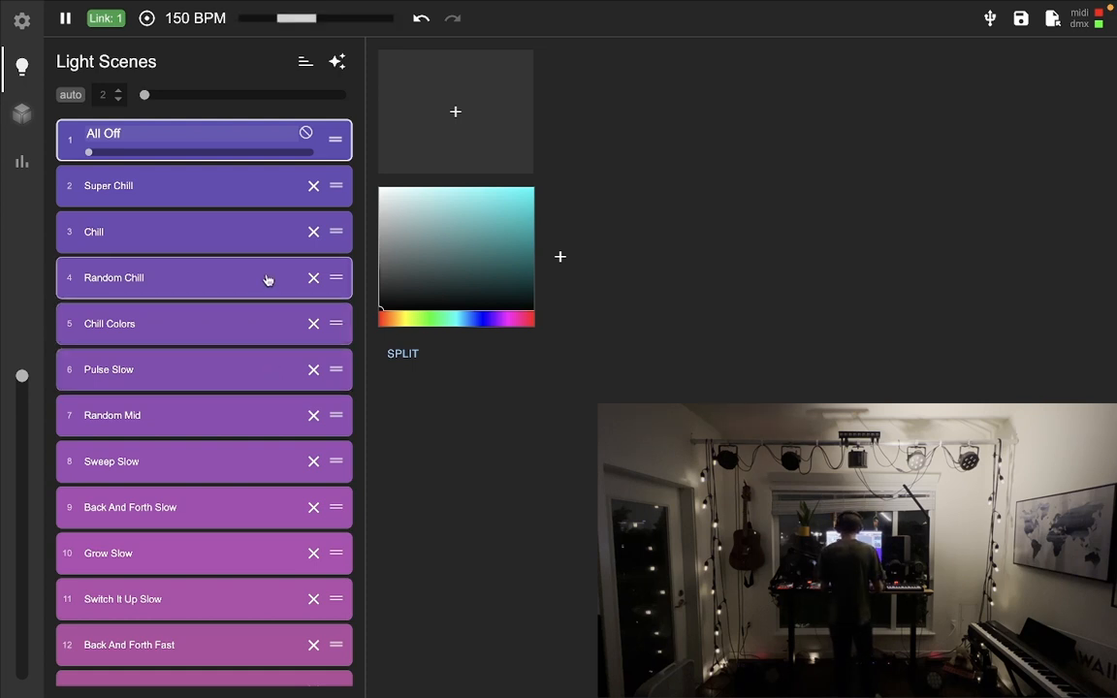
left_click(229, 276)
left_click(209, 380)
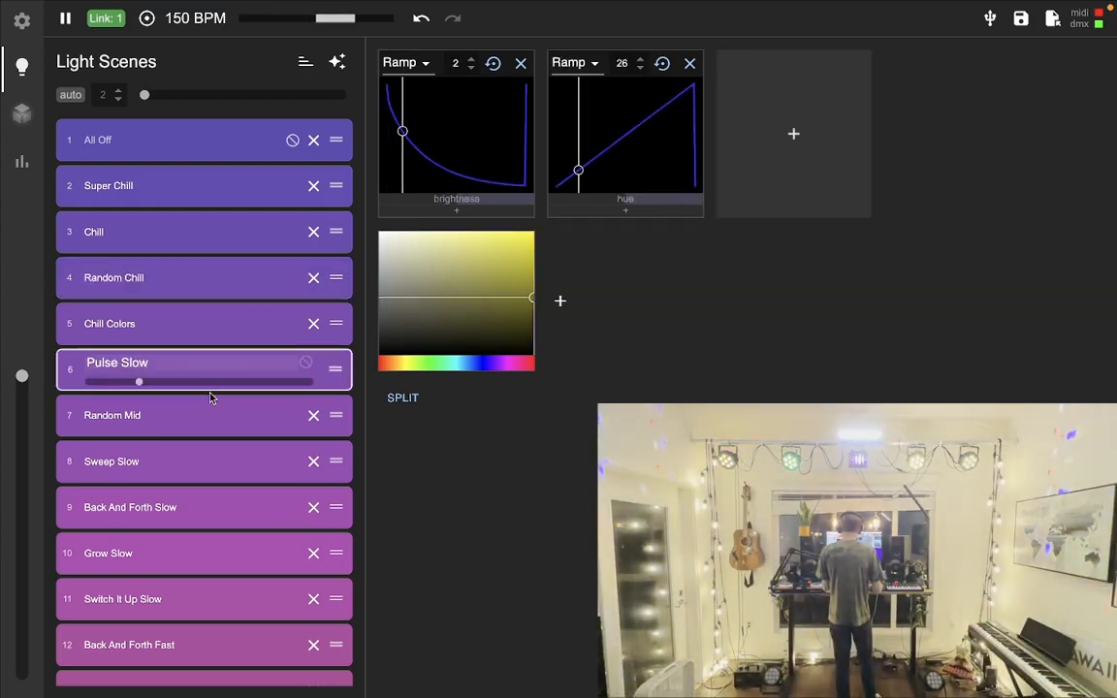
scroll(214, 378, "down", 1)
left_click(218, 330)
scroll(218, 340, "down", 3)
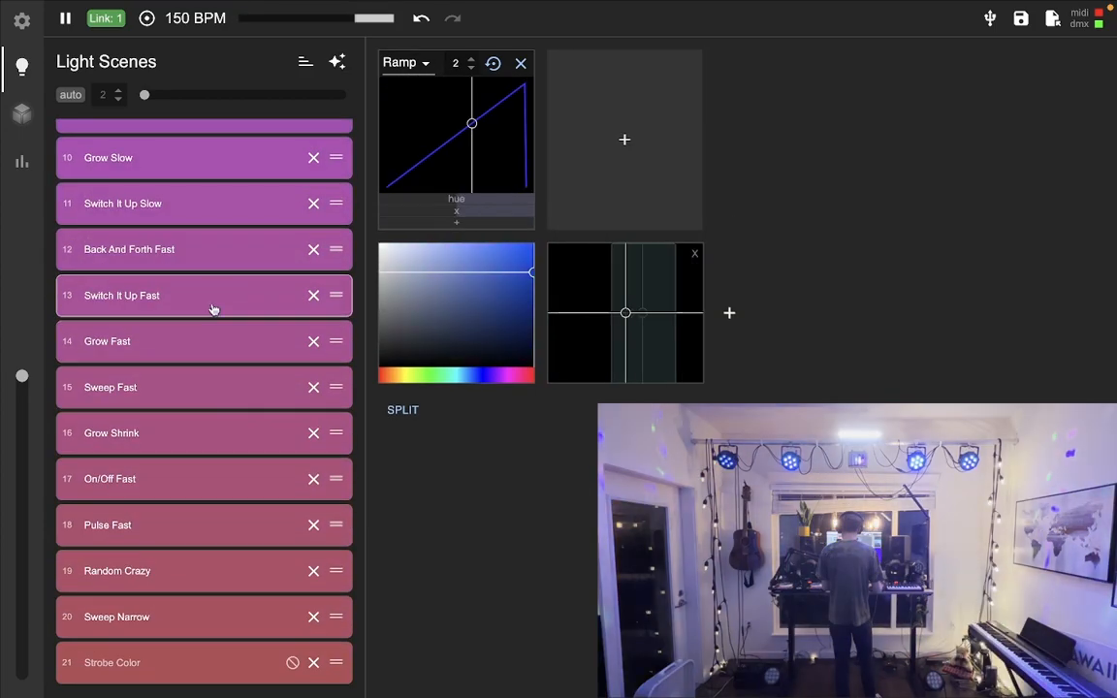
left_click(214, 306)
left_click(221, 390)
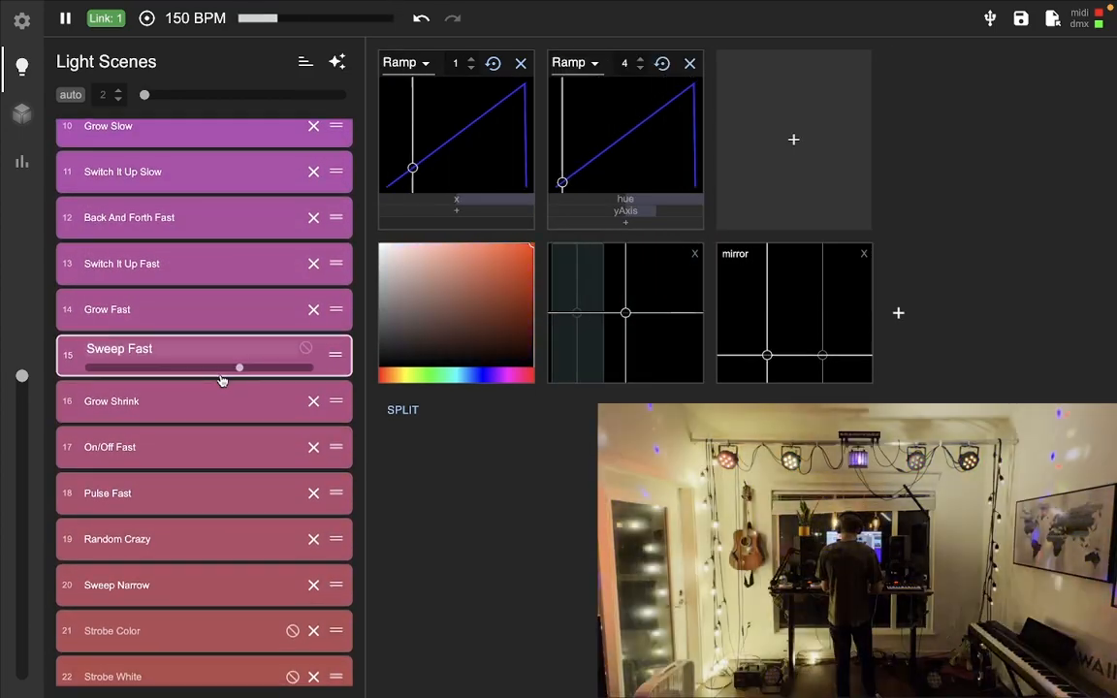
Step: Delete the scene called Name at the end of the scene list and add a new light scene
scroll(221, 380, "down", 2)
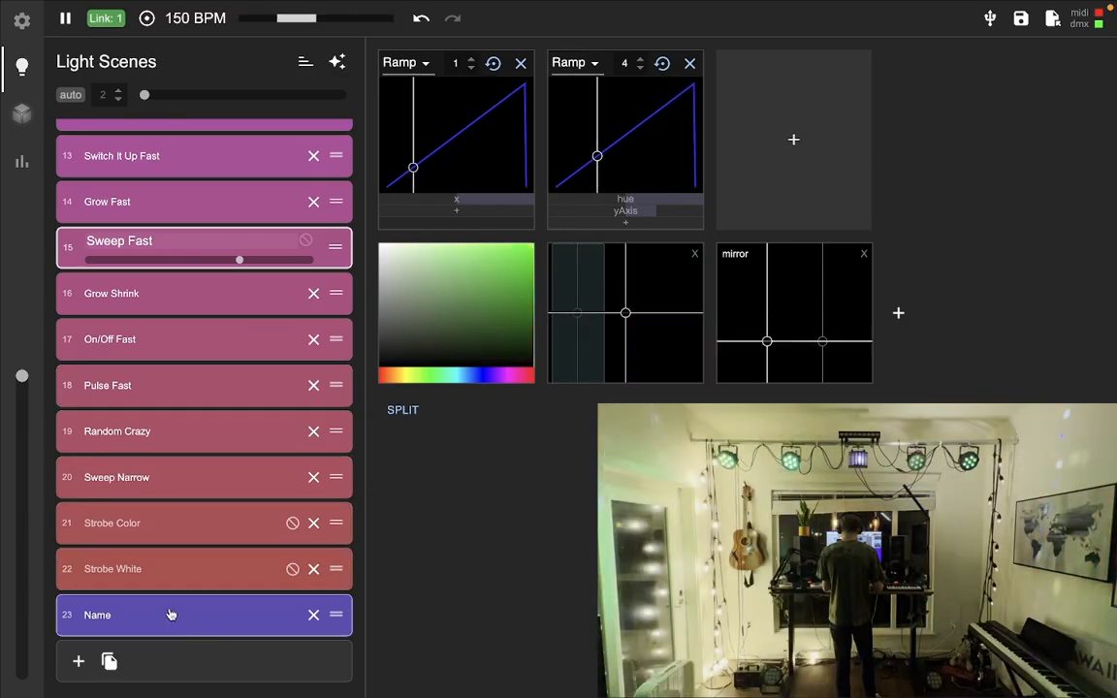
left_click(313, 615)
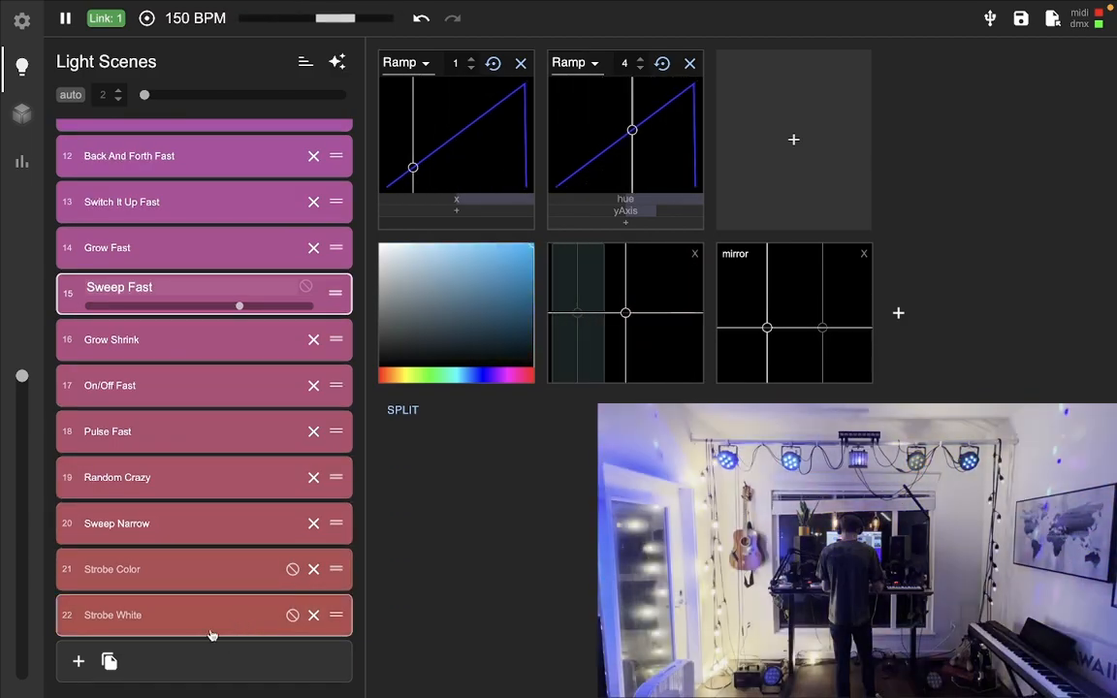
left_click(79, 663)
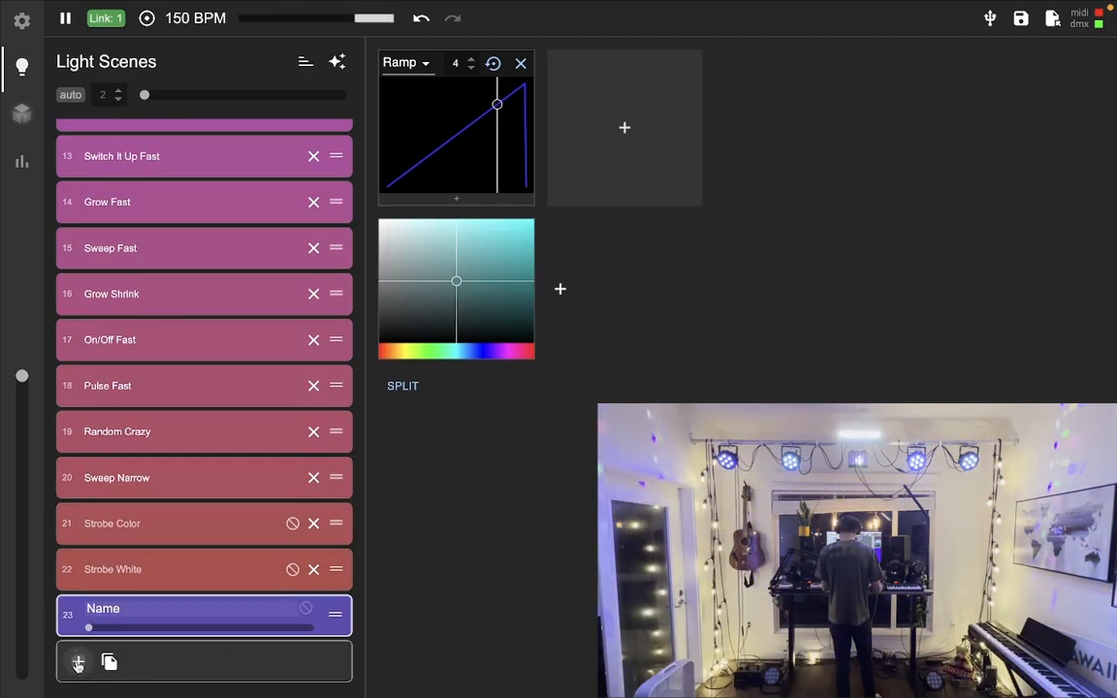
Step: Rename the new scene as New Light Scene
double_click(124, 617)
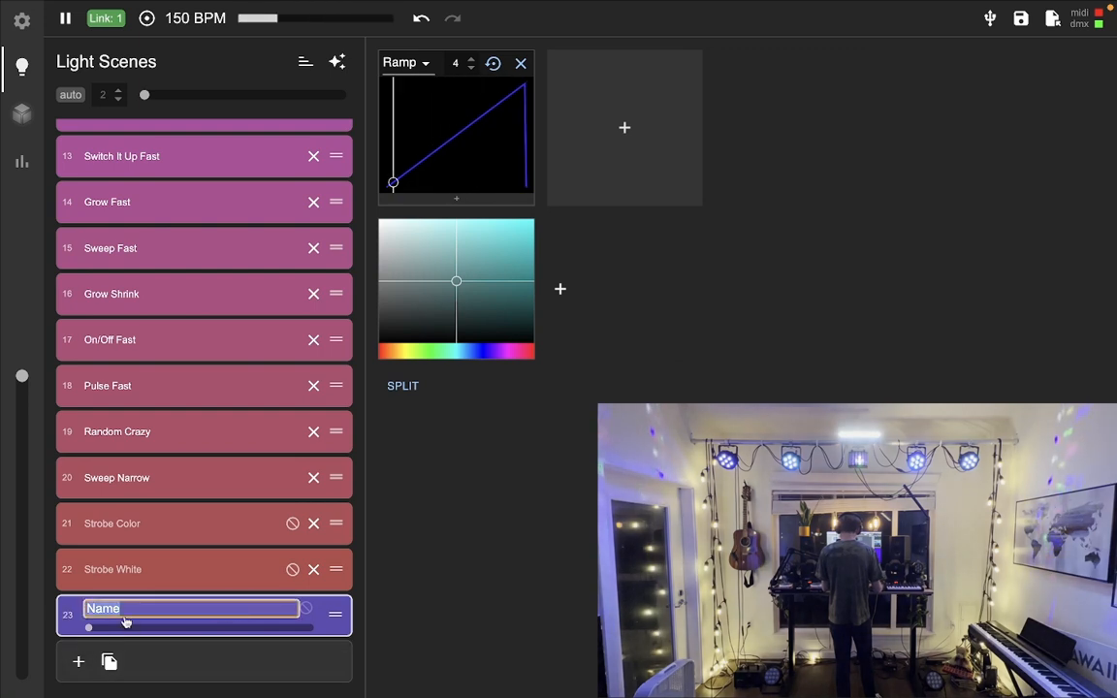
type("New S")
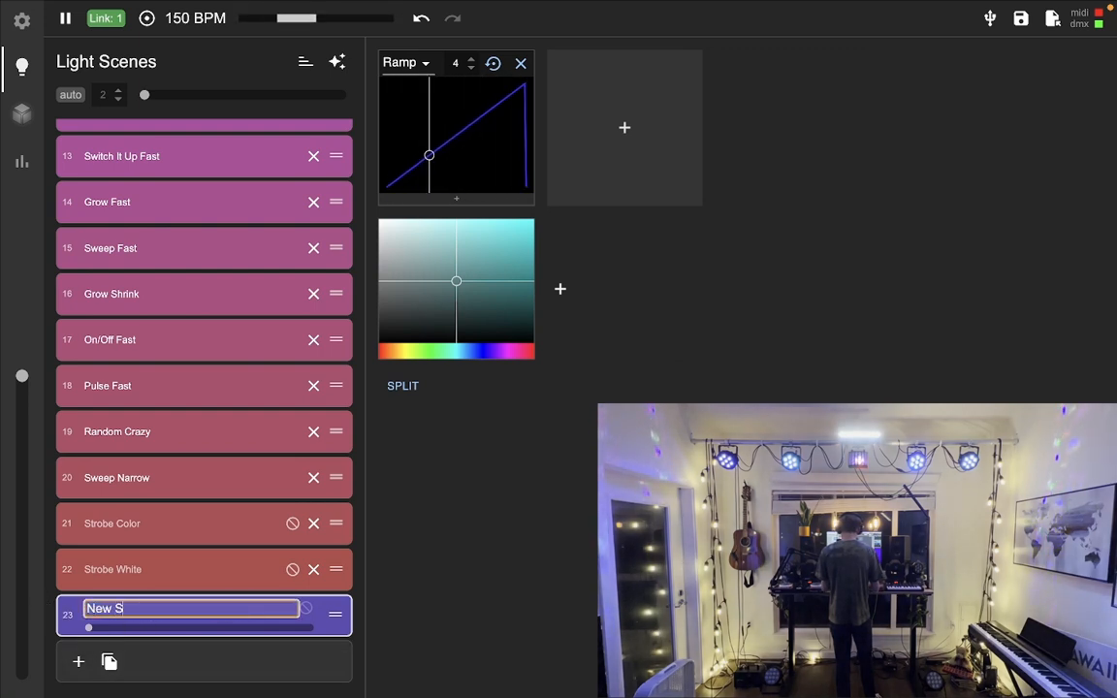
type("ce")
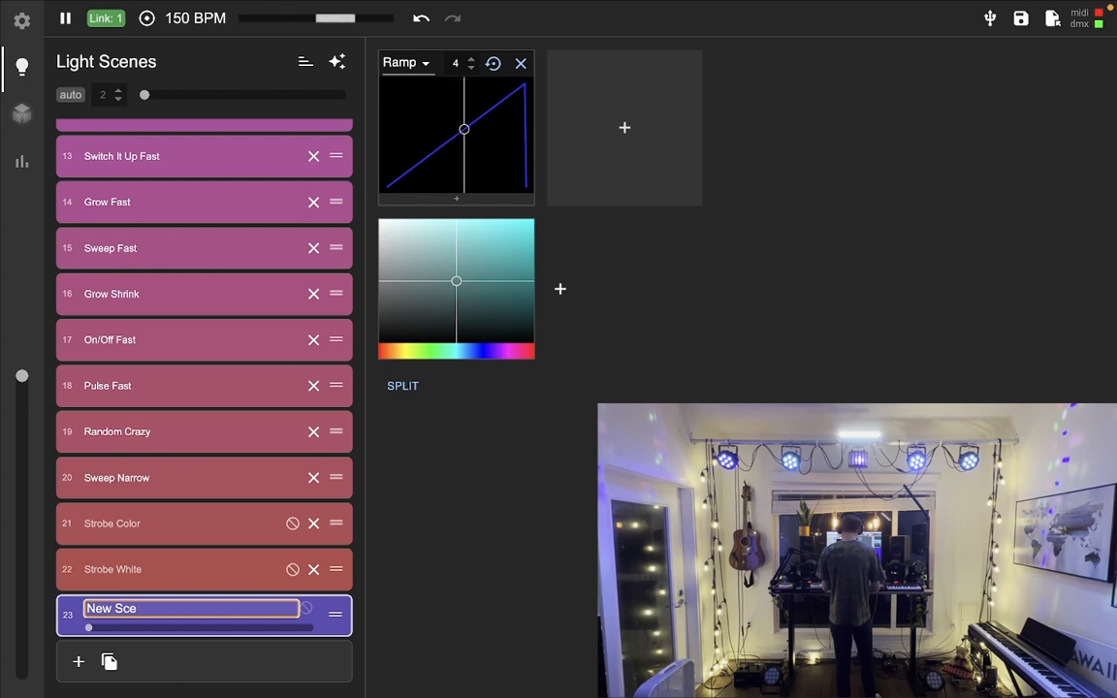
key("BackSpace")
key("BackSpace")
key("BackSpace")
type("Light S")
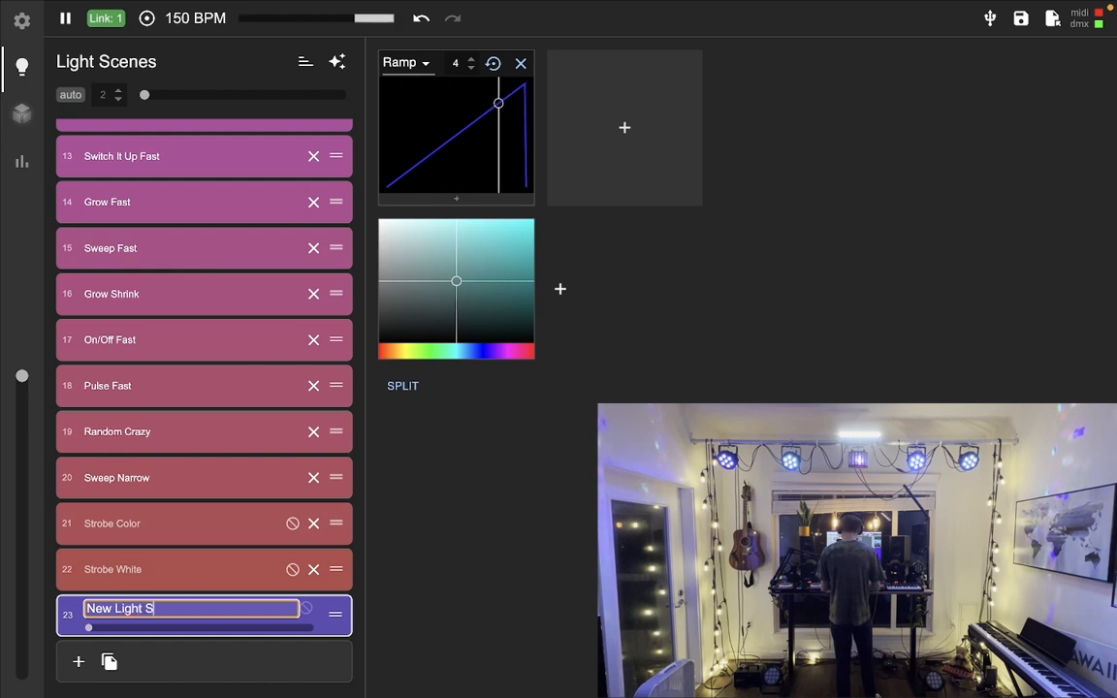
type("cene")
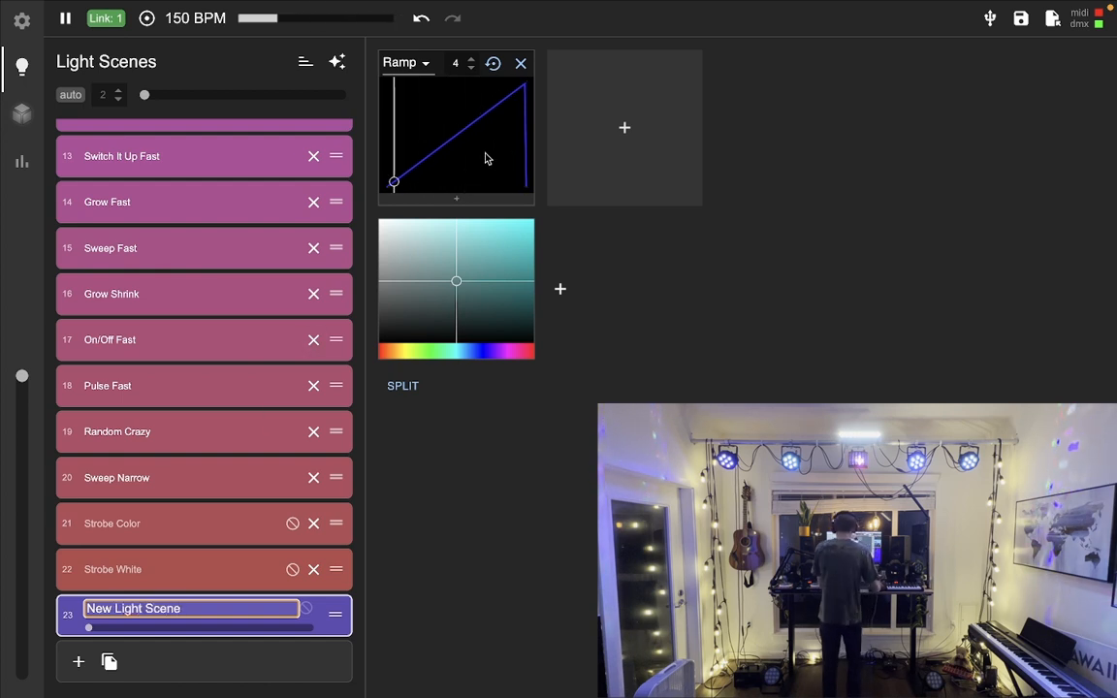
Step: Remove the scene's default Ramp modulator and set its colour to fully saturated blue at full brightness
left_click(521, 63)
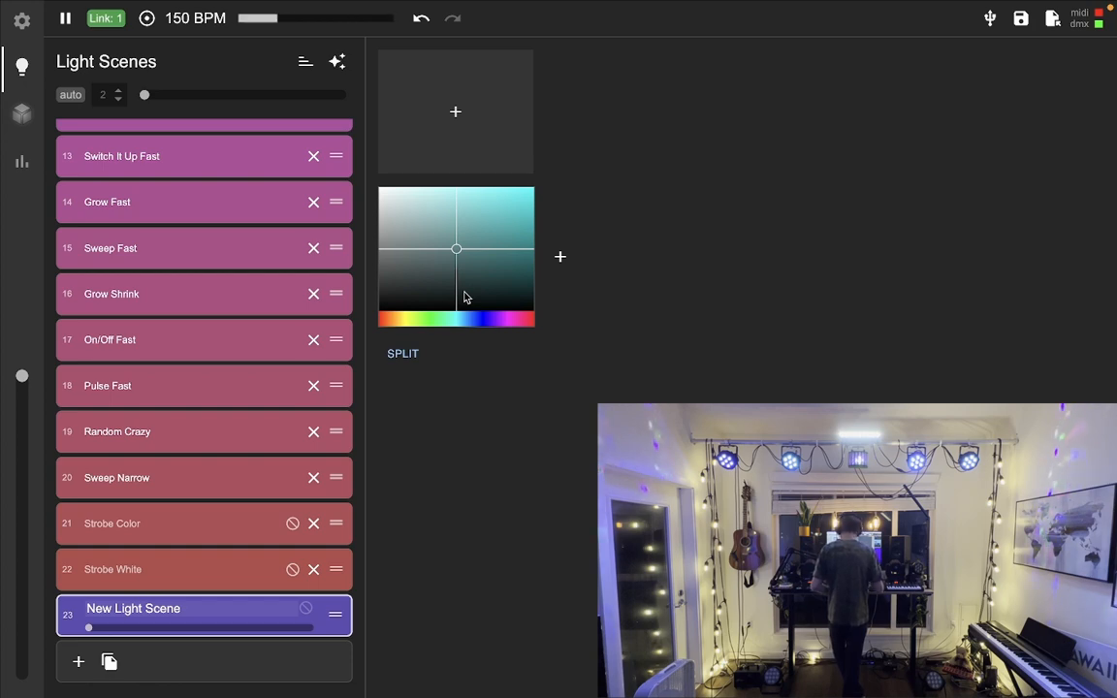
mouse_move(466, 219)
left_mouse_down()
mouse_move(451, 254)
mouse_move(381, 227)
mouse_move(554, 202)
mouse_move(408, 317)
mouse_move(516, 167)
mouse_move(416, 302)
mouse_move(538, 209)
mouse_move(415, 283)
mouse_move(541, 184)
mouse_move(491, 189)
mouse_move(355, 158)
left_mouse_up()
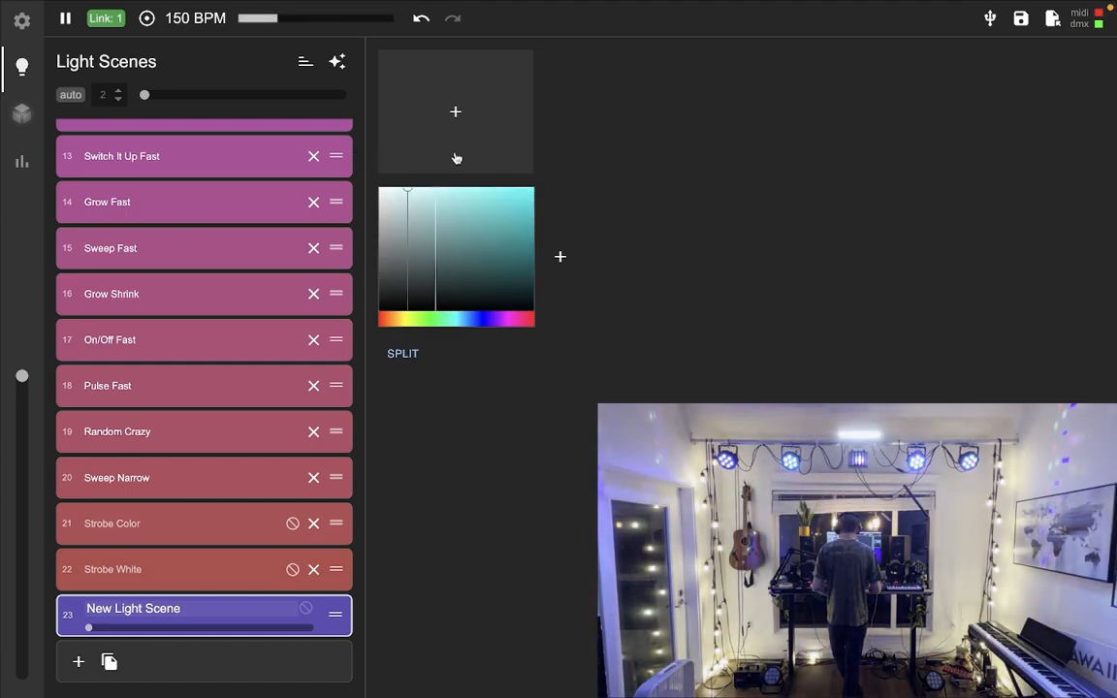
left_click_drag(516, 317, 453, 325)
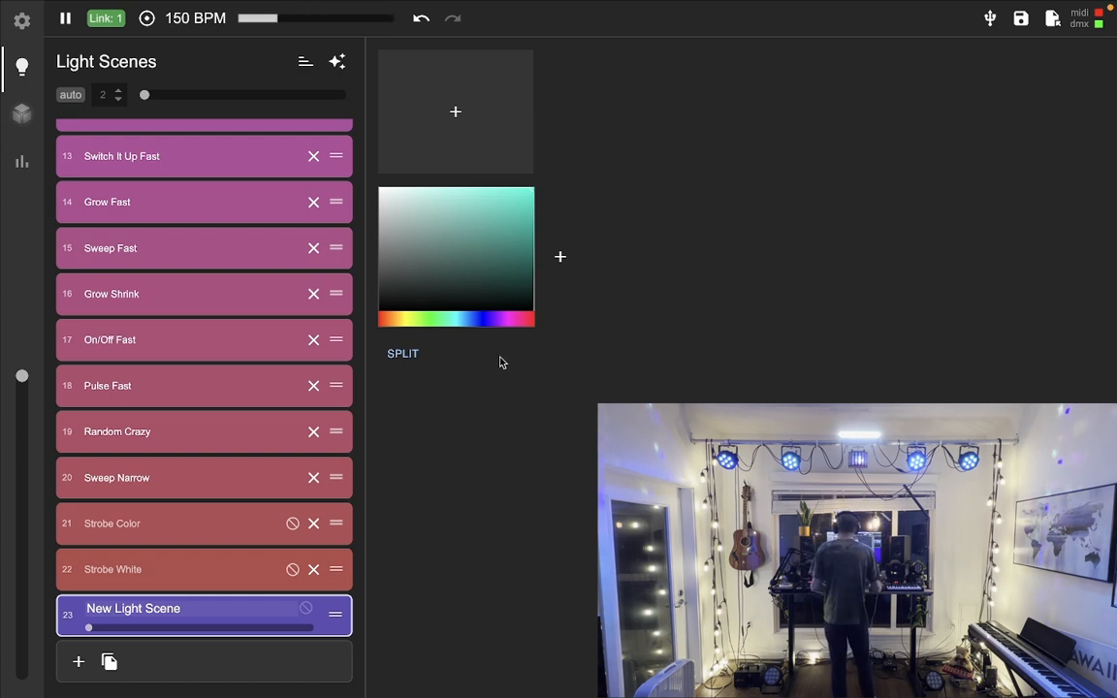
mouse_move(504, 320)
left_mouse_down()
mouse_move(392, 319)
mouse_move(491, 319)
mouse_move(398, 329)
mouse_move(484, 328)
left_mouse_up()
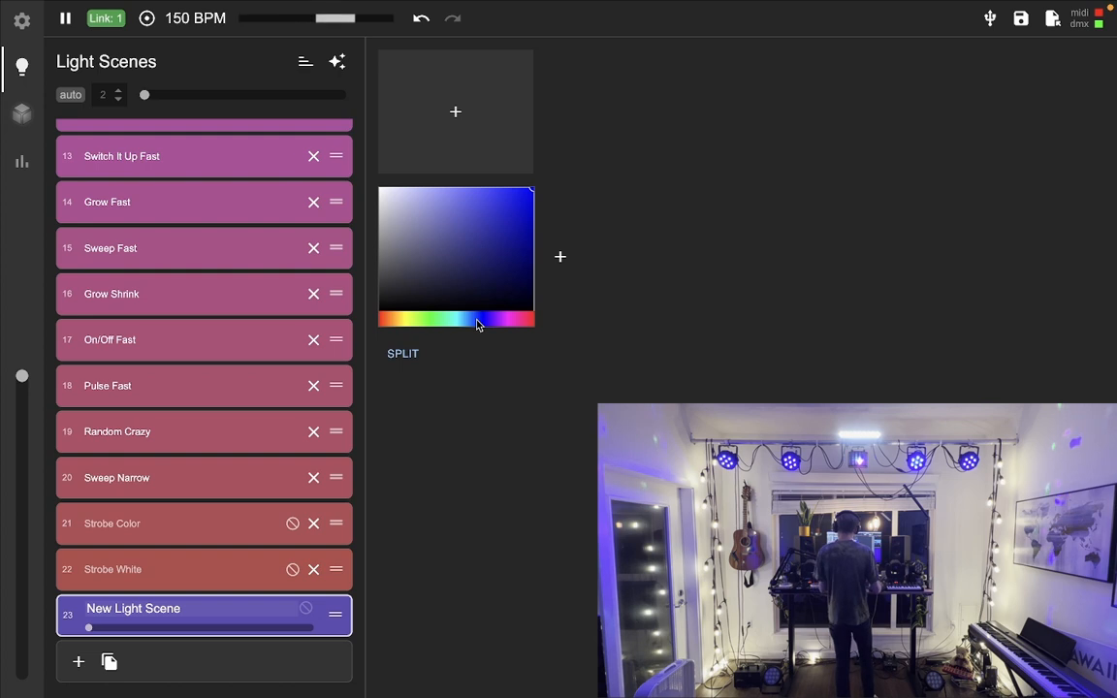
Step: Add an intensity parameter to the scene, lower it to about half, and shift the hue to turquoise
left_click(559, 259)
left_click(603, 334)
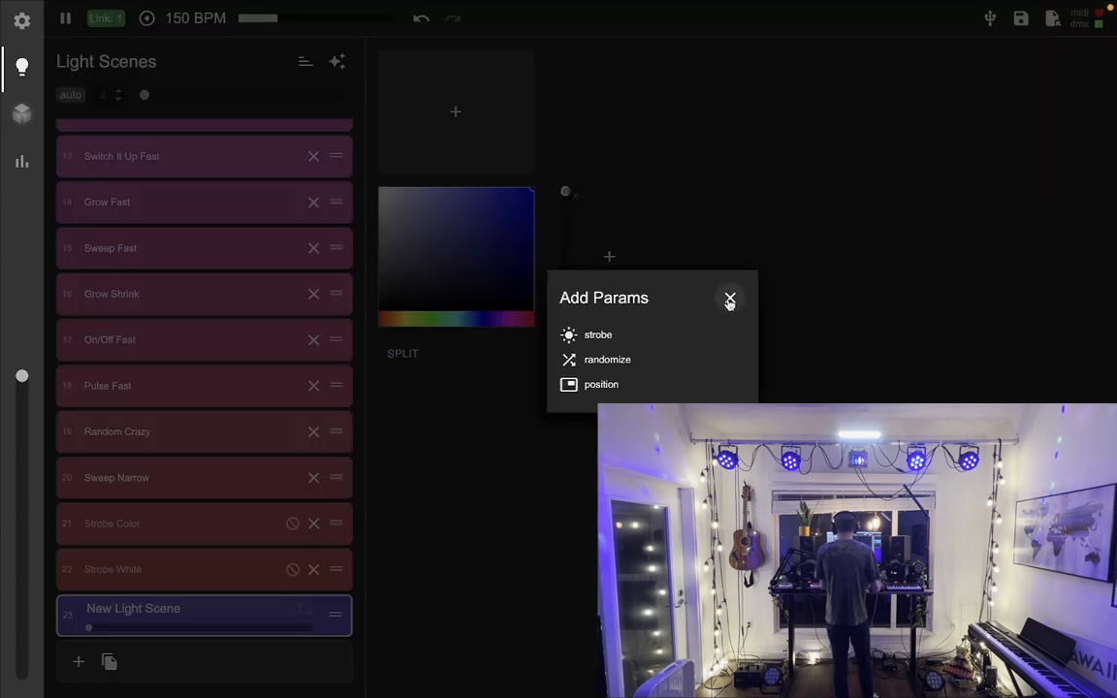
left_click(730, 298)
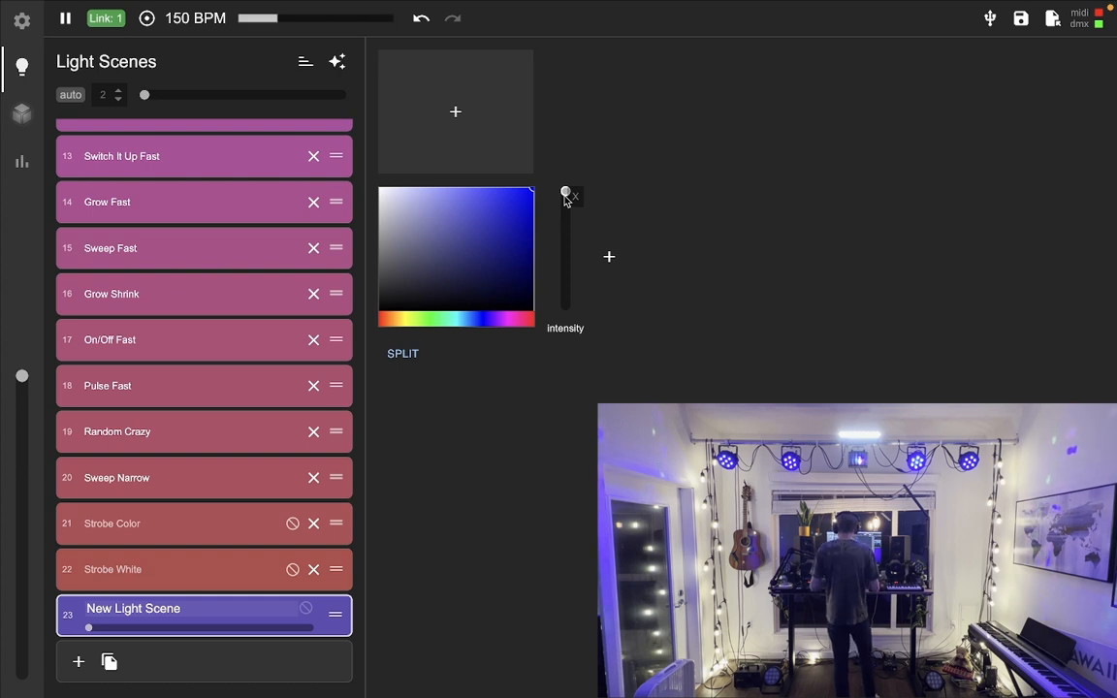
left_click_drag(564, 196, 569, 255)
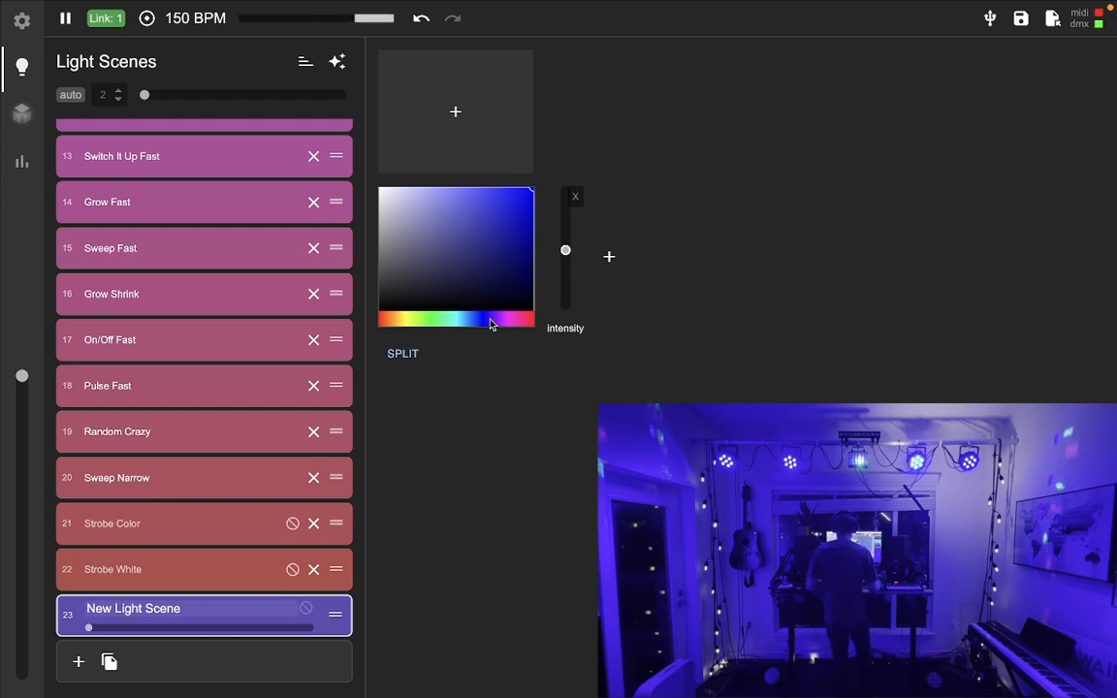
left_click_drag(492, 324, 457, 321)
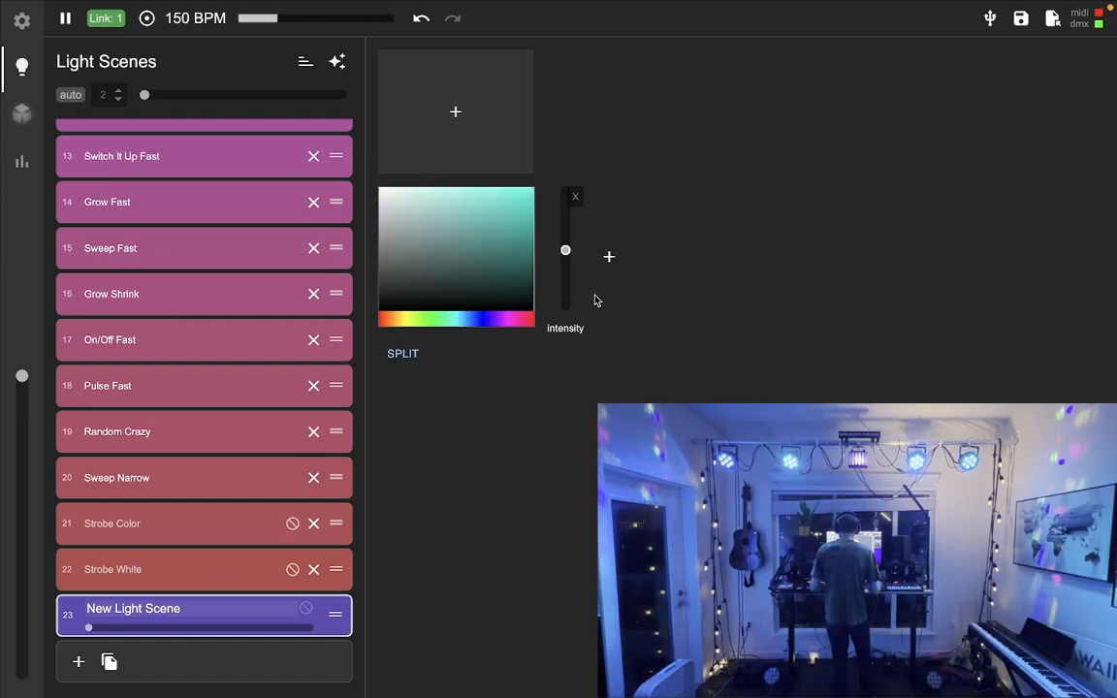
Step: Add a strobe parameter, try it at about half, and bring it back down to zero
left_click(609, 258)
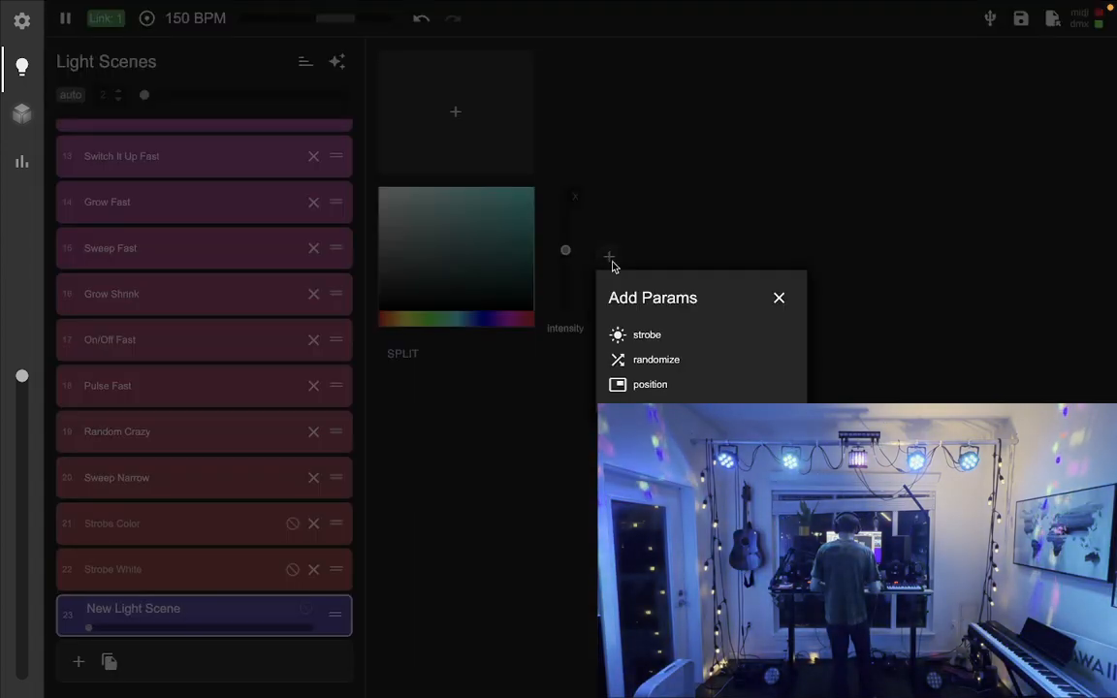
left_click(650, 337)
left_click(780, 298)
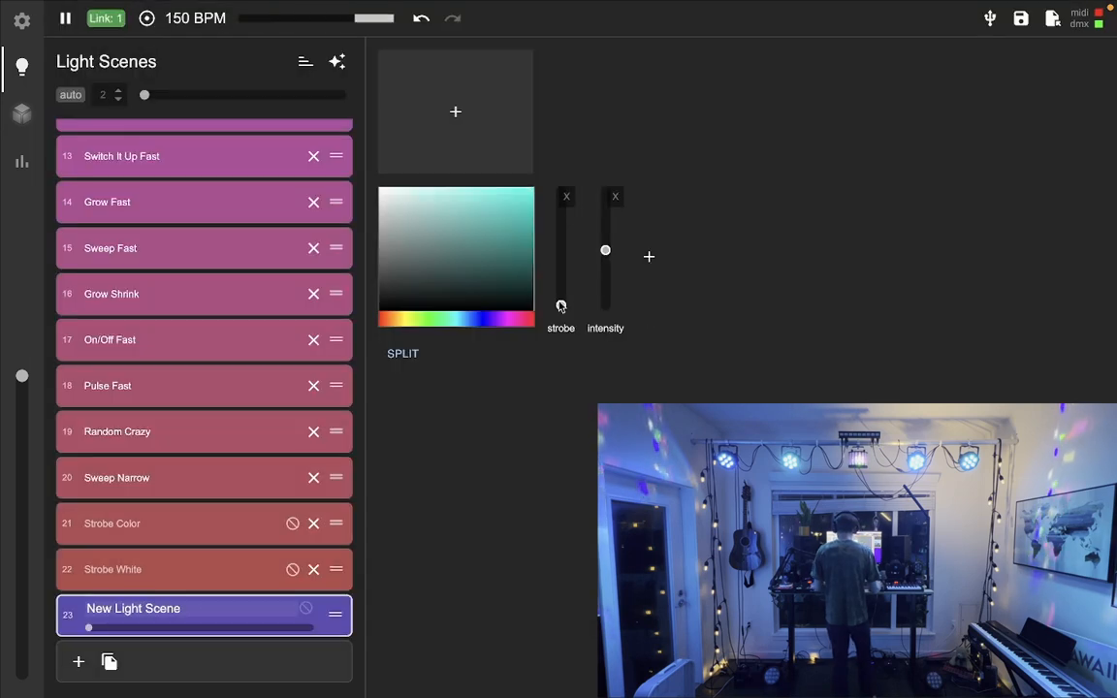
left_click_drag(561, 293, 560, 240)
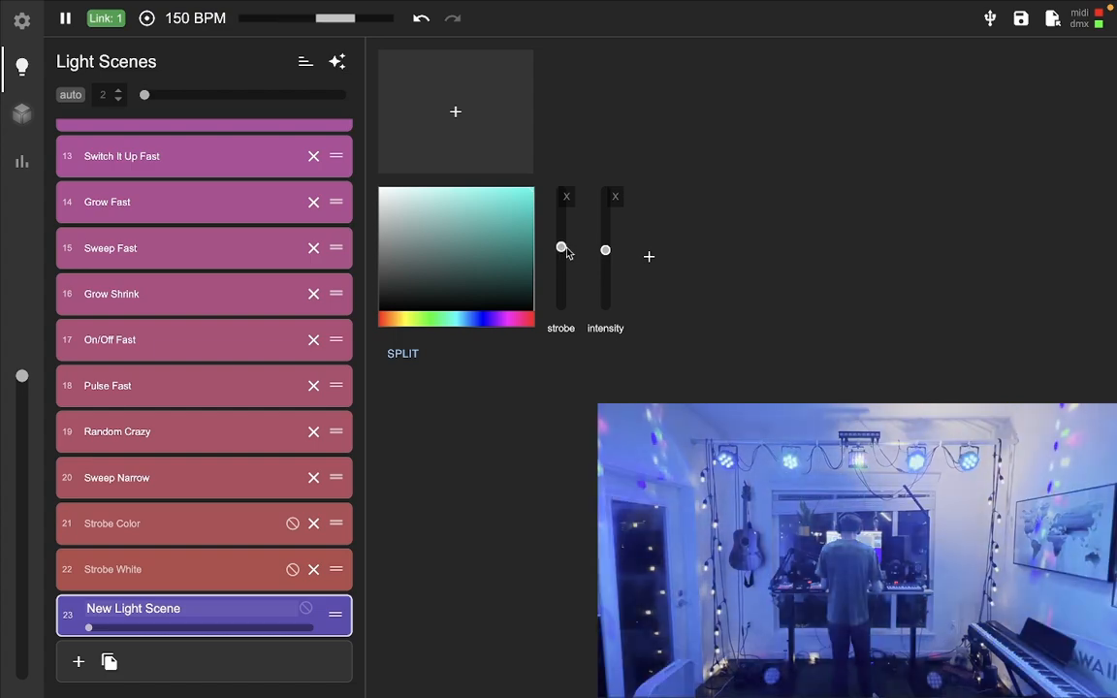
left_click_drag(560, 238, 565, 305)
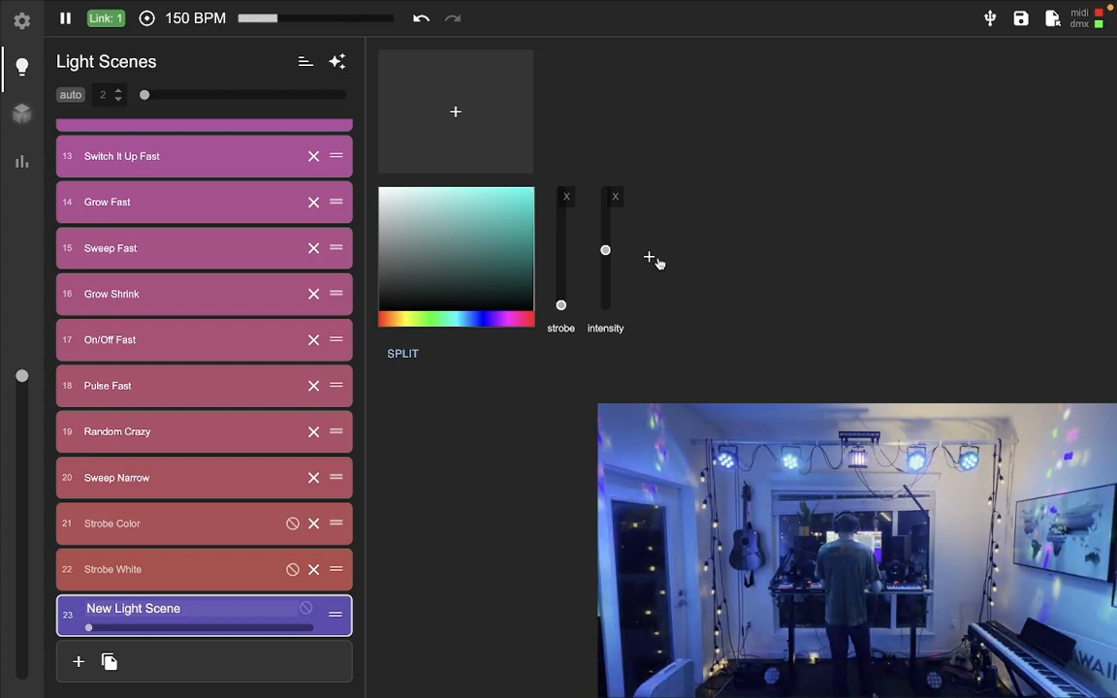
Step: Add a position parameter, try it left of centre before recentring it, and set the scene's hue to blue
left_click(651, 257)
left_click(692, 360)
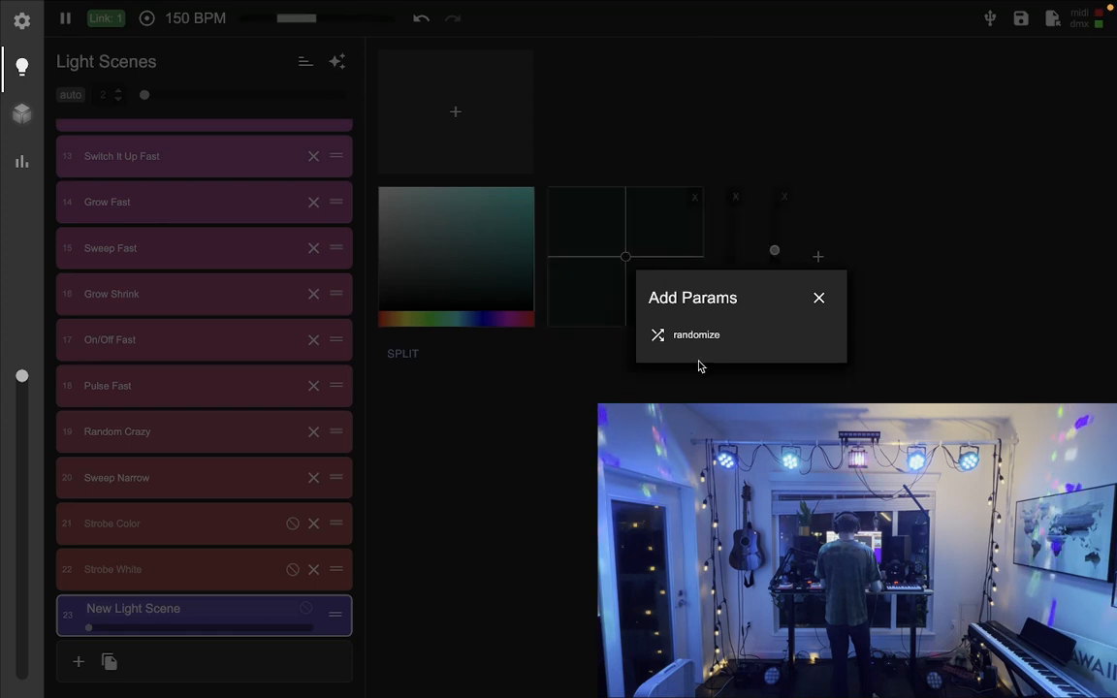
left_click(820, 299)
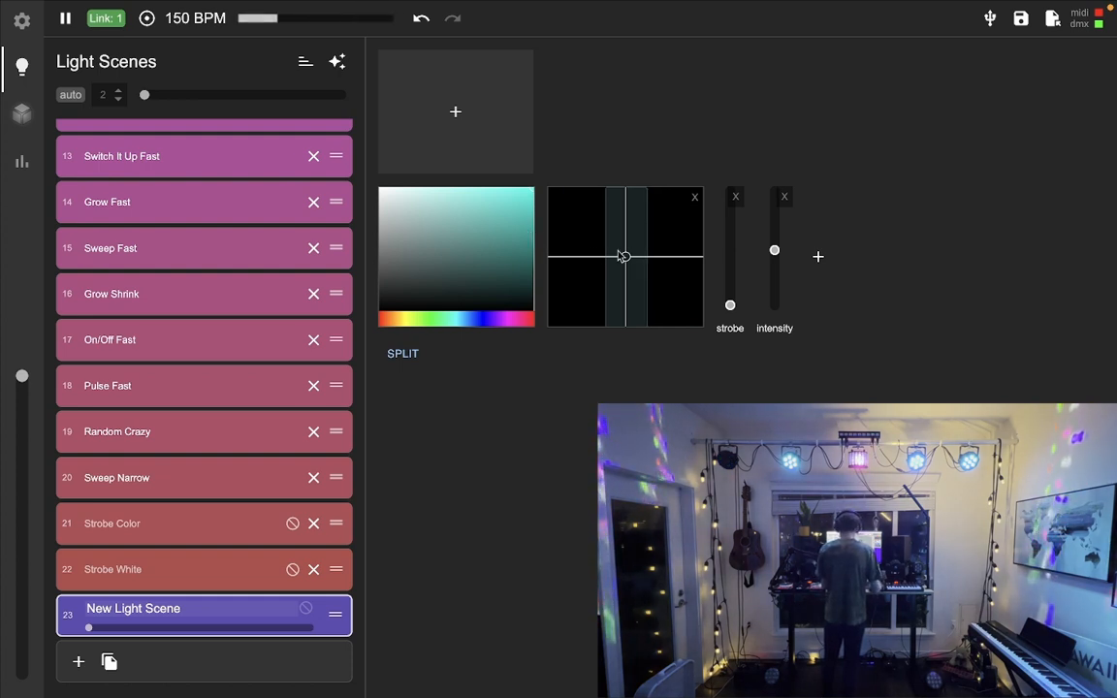
left_click_drag(627, 258, 580, 257)
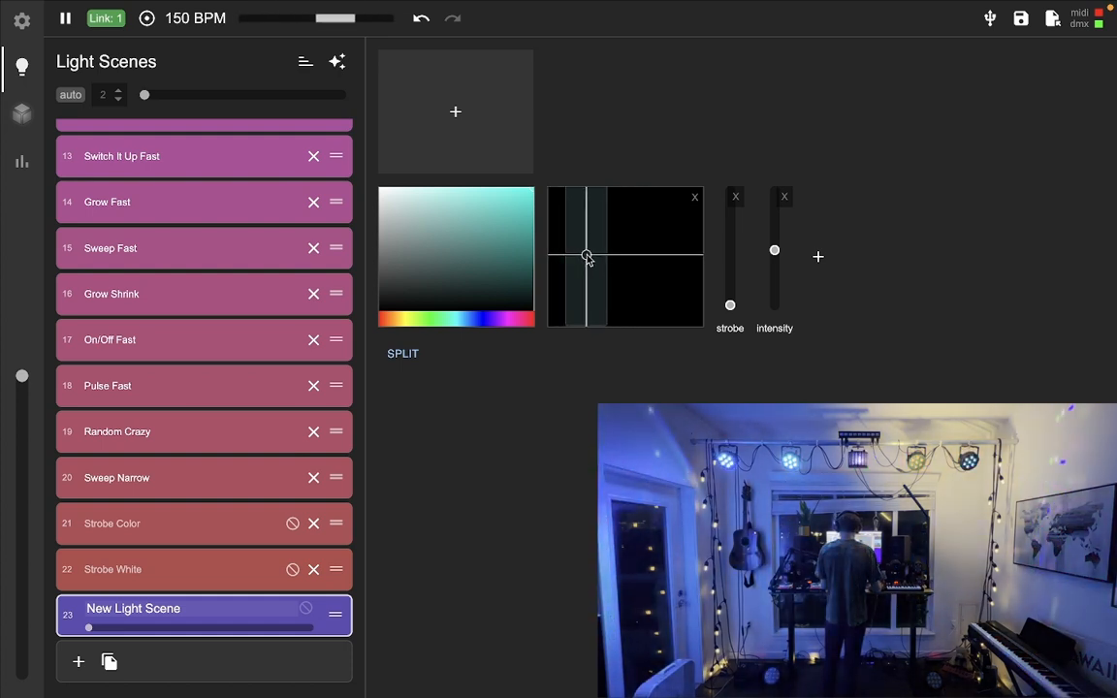
left_click_drag(587, 257, 628, 257)
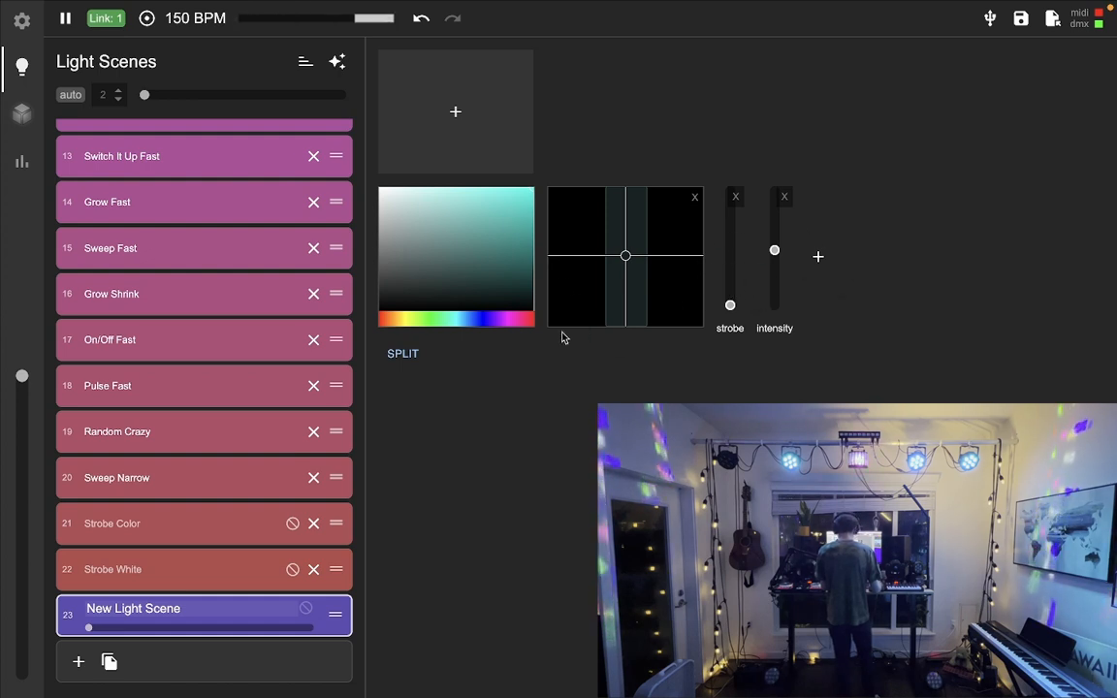
left_click(487, 322)
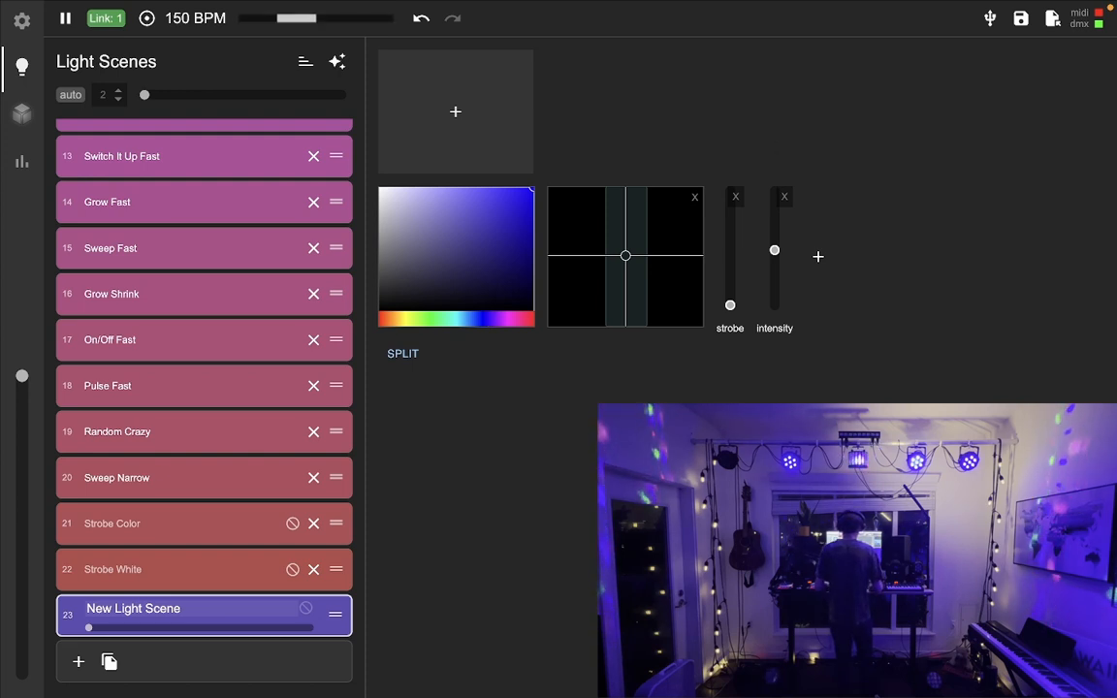
Step: Add a Ramp modulator to the scene and make it modulate x by the full amount
left_click(456, 114)
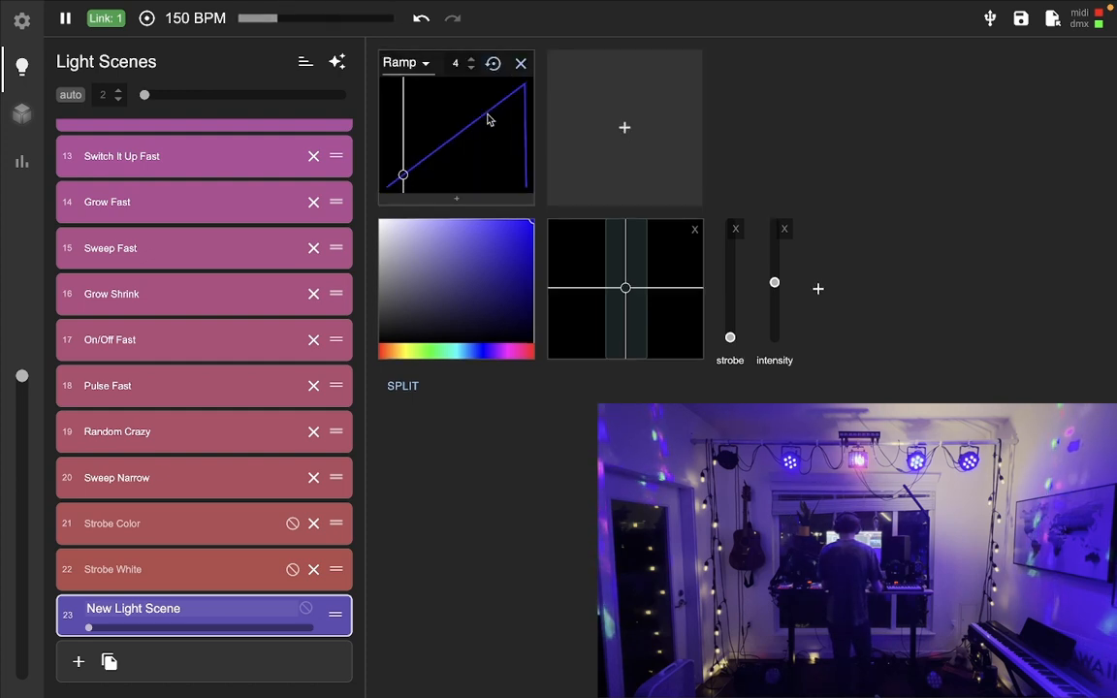
left_click(496, 203)
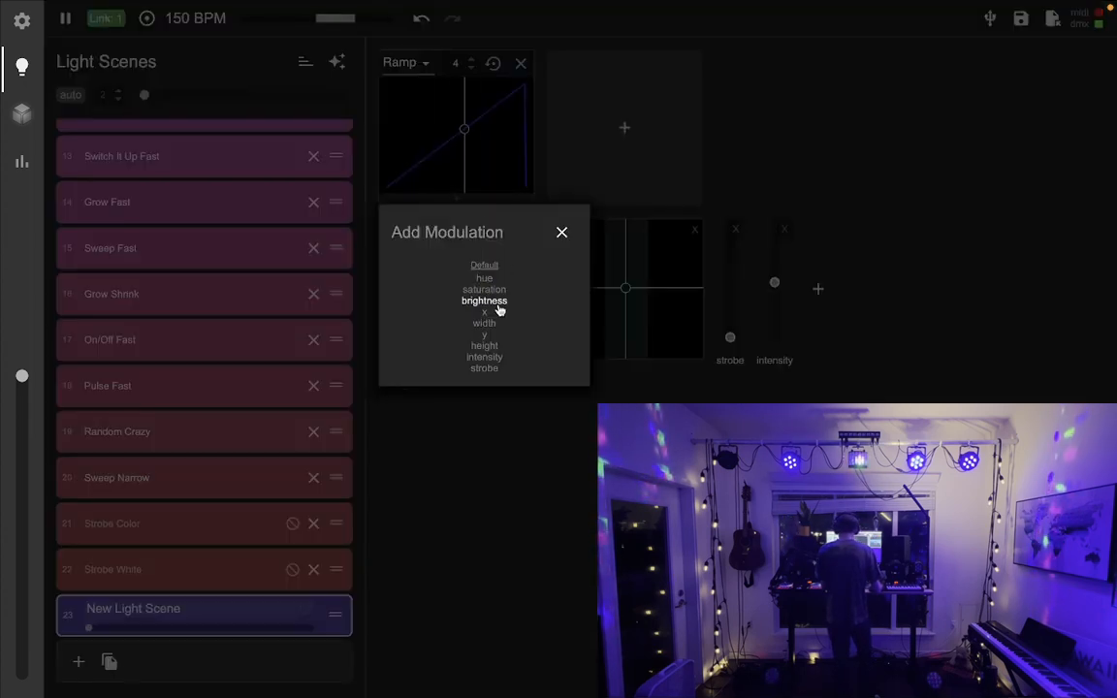
left_click(562, 233)
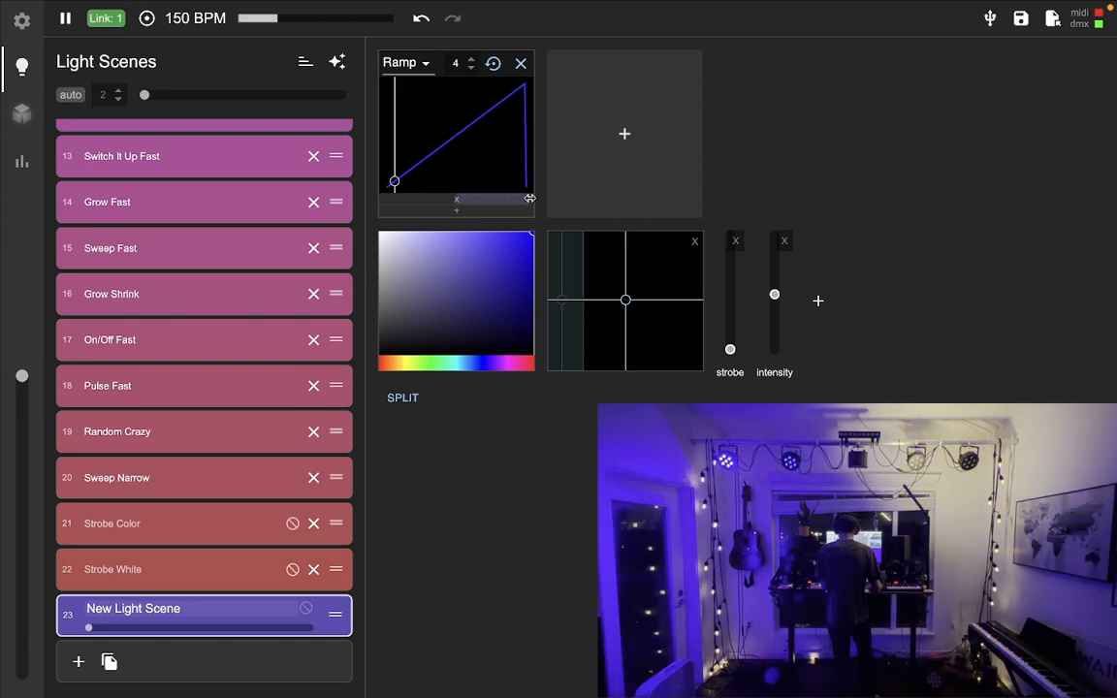
Step: View the Ramp modulator's available modulation targets and remove the strobe parameter from the scene
left_click(462, 209)
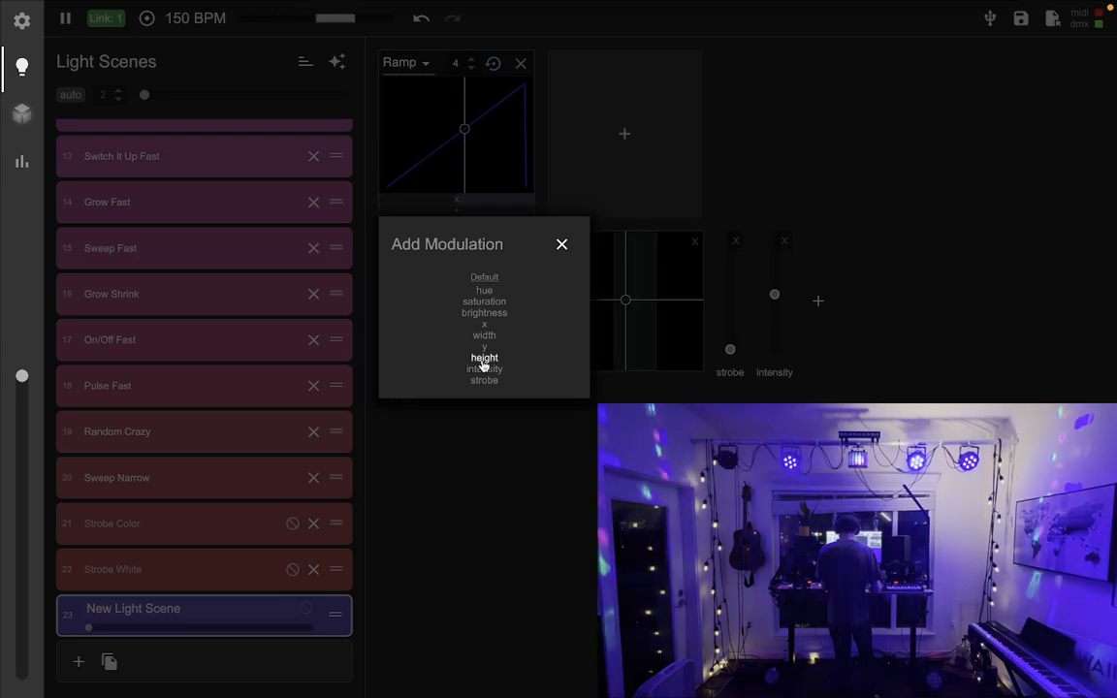
left_click(559, 248)
left_click(735, 242)
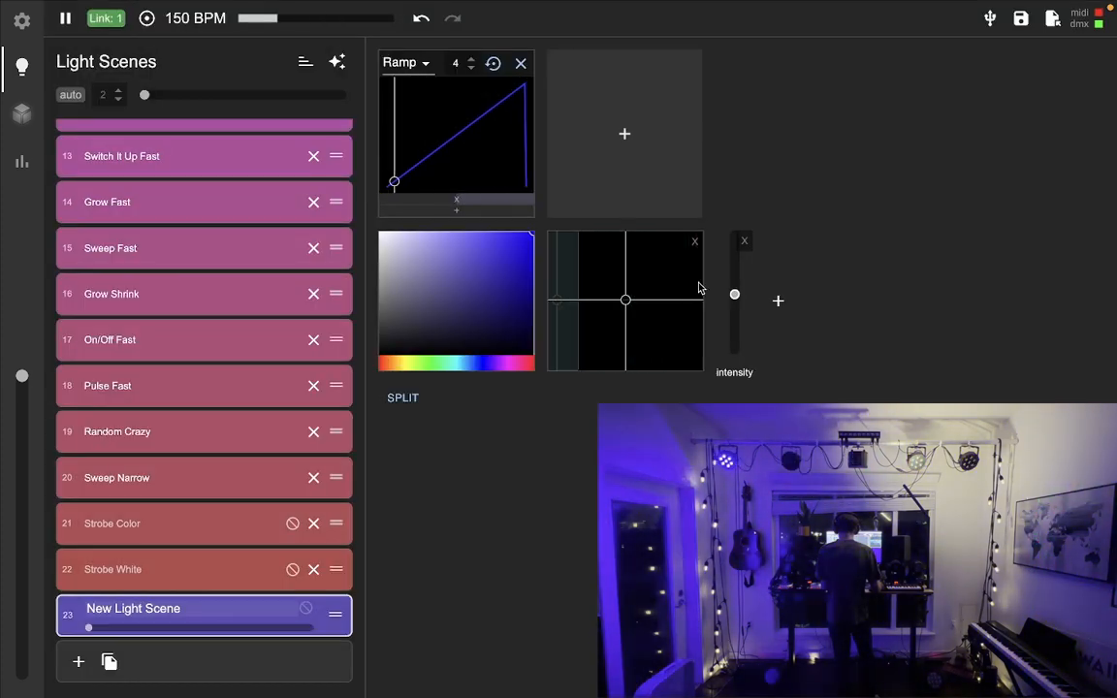
left_click(492, 213)
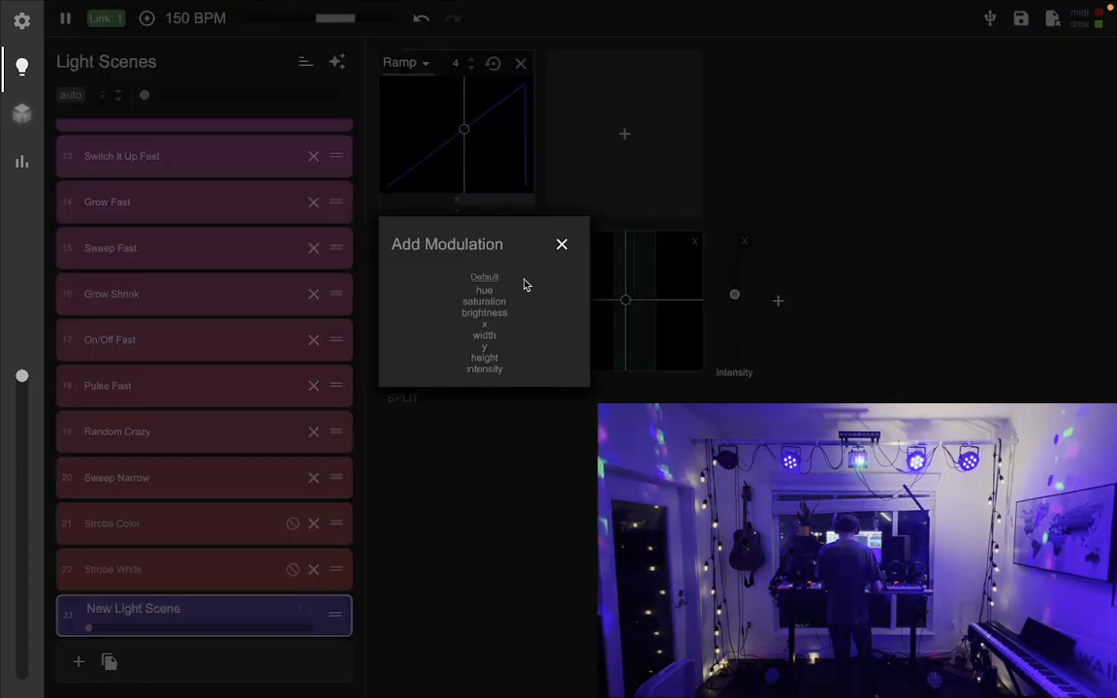
left_click(562, 244)
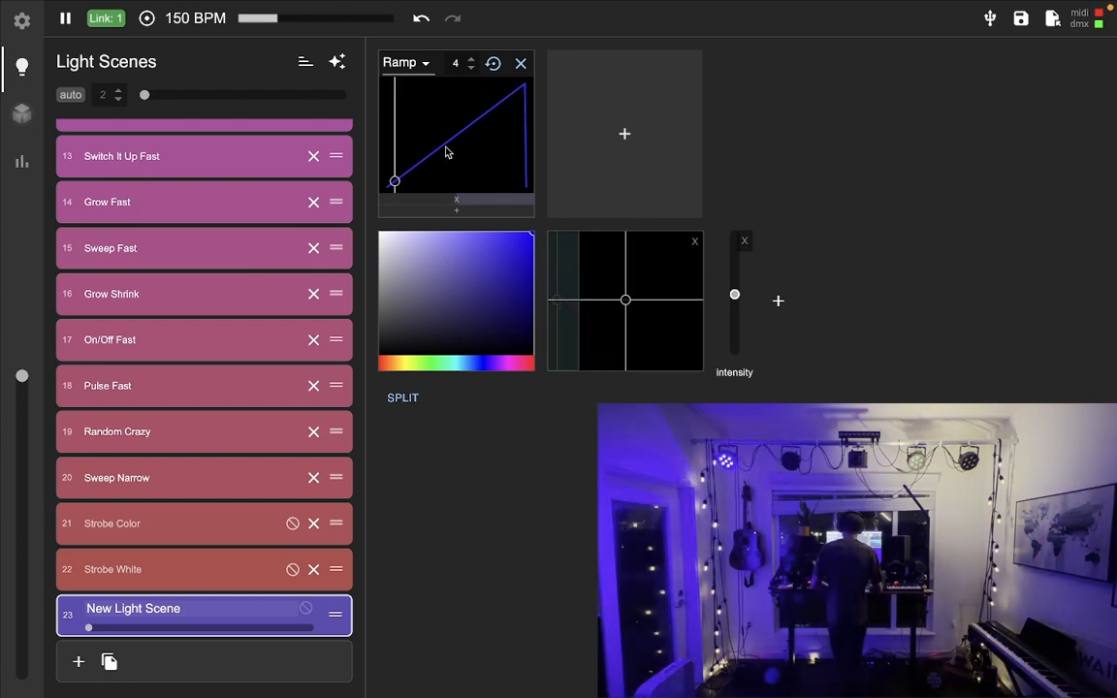
Step: Try the Sin waveform on the modulator, return to Ramp for comparison, and settle on Sin
left_click(414, 63)
left_click(401, 122)
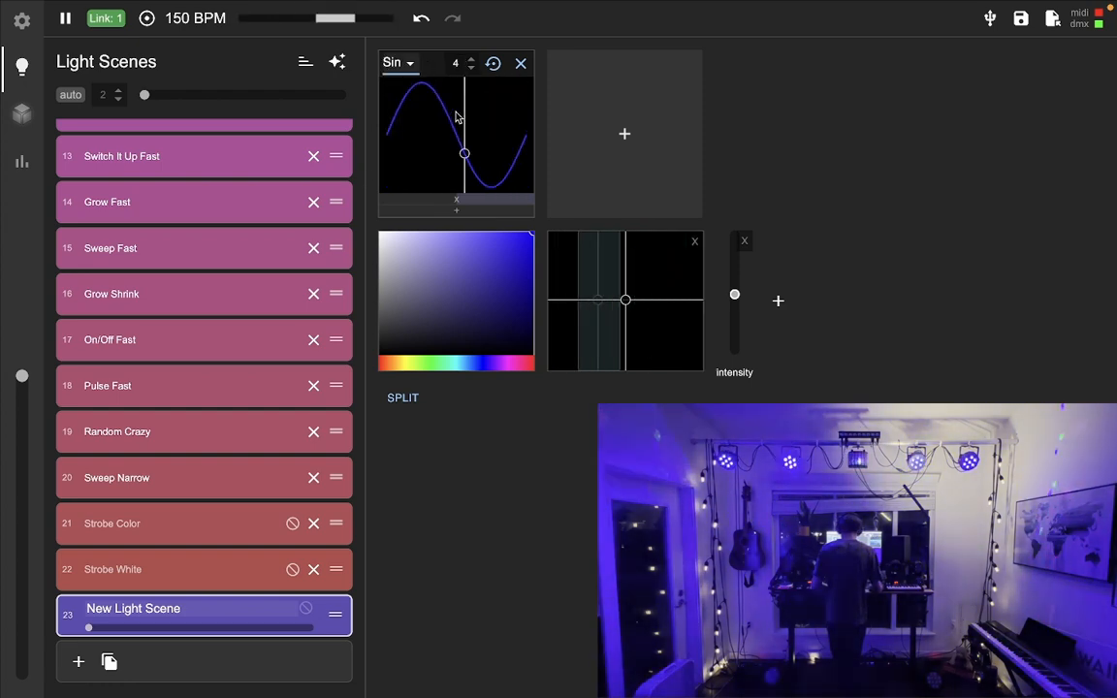
left_click(408, 64)
left_click(408, 94)
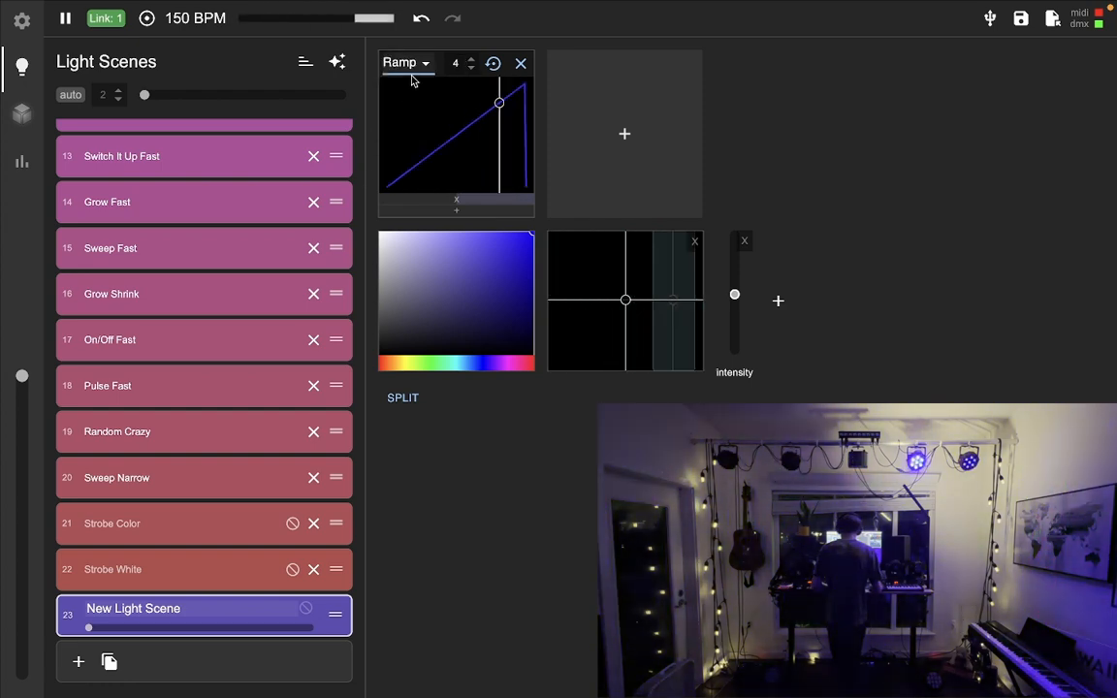
left_click(407, 64)
left_click(400, 122)
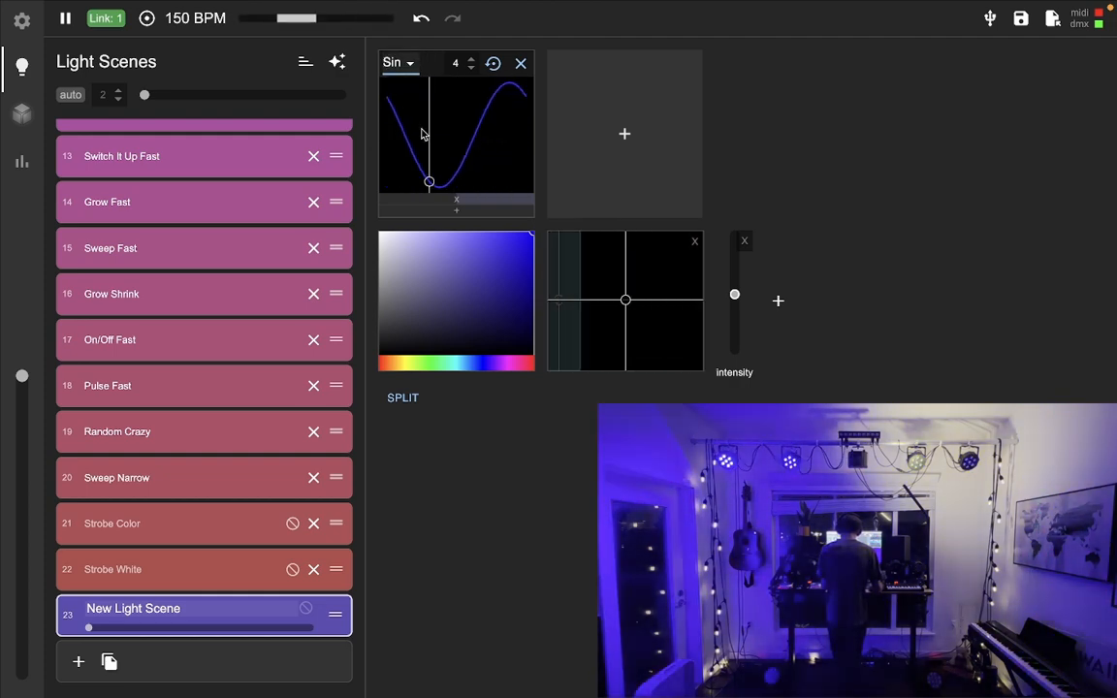
Step: Try a phase shift and sharper peaks on the Sin modulator's curve, and restore the plain sine shape
left_click_drag(394, 120, 516, 180)
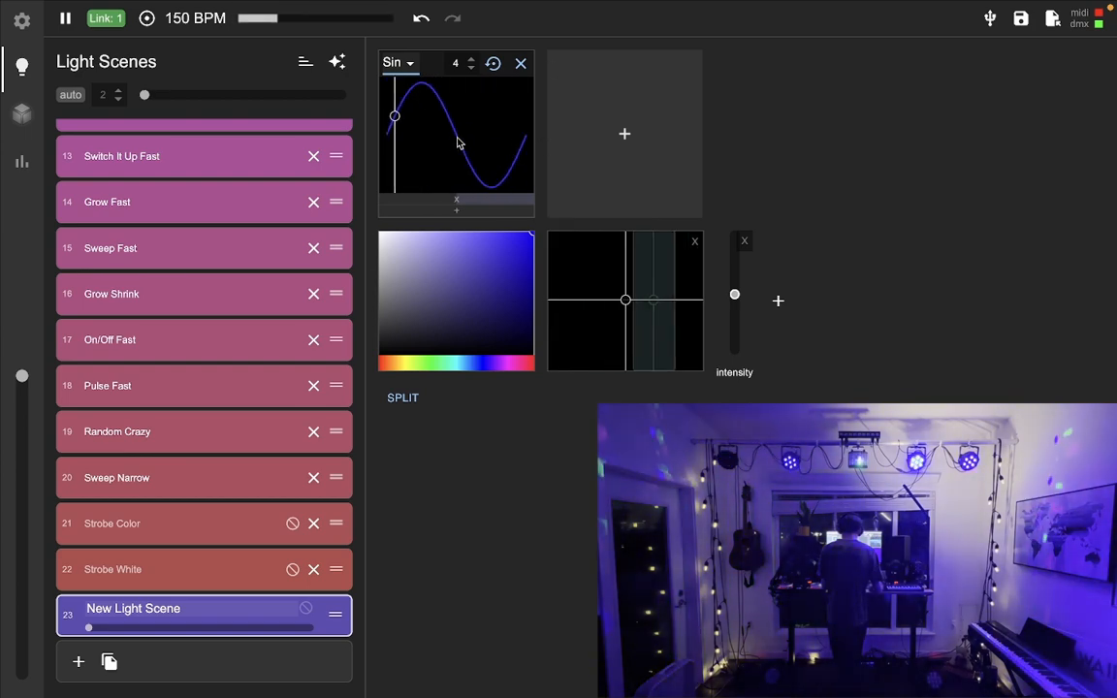
mouse_move(458, 139)
left_mouse_down()
mouse_move(461, 116)
mouse_move(463, 164)
mouse_move(473, 96)
mouse_move(472, 155)
left_mouse_up()
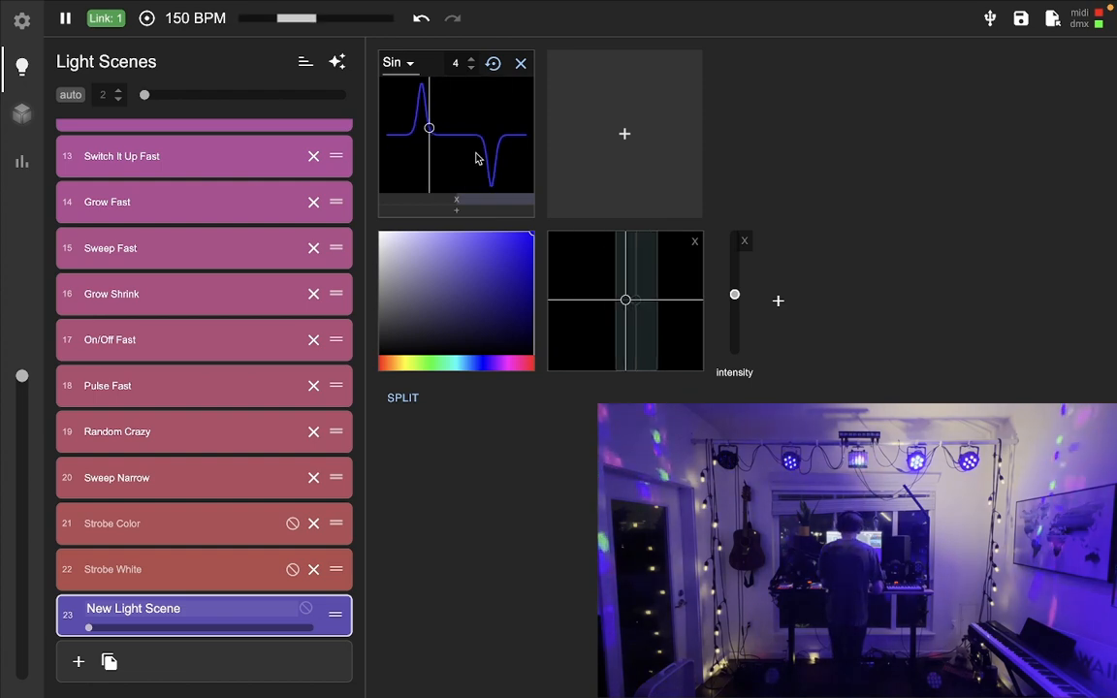
left_click_drag(477, 145, 483, 127)
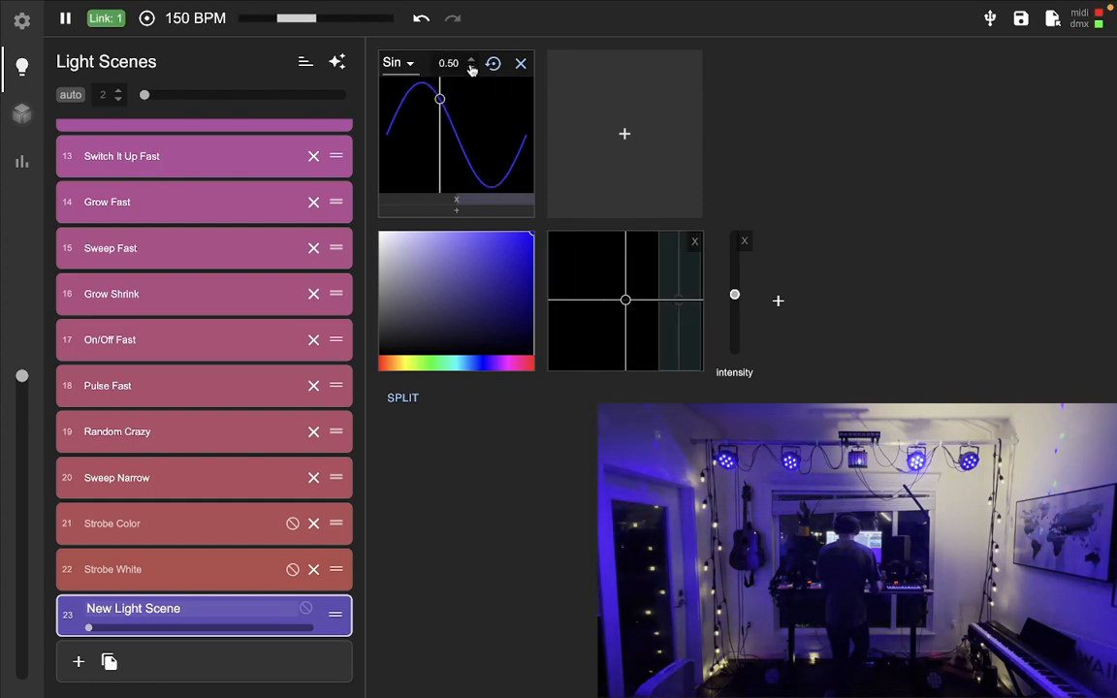
Step: Try different periods on the Sin modulator and set the period to 11
left_click(472, 60)
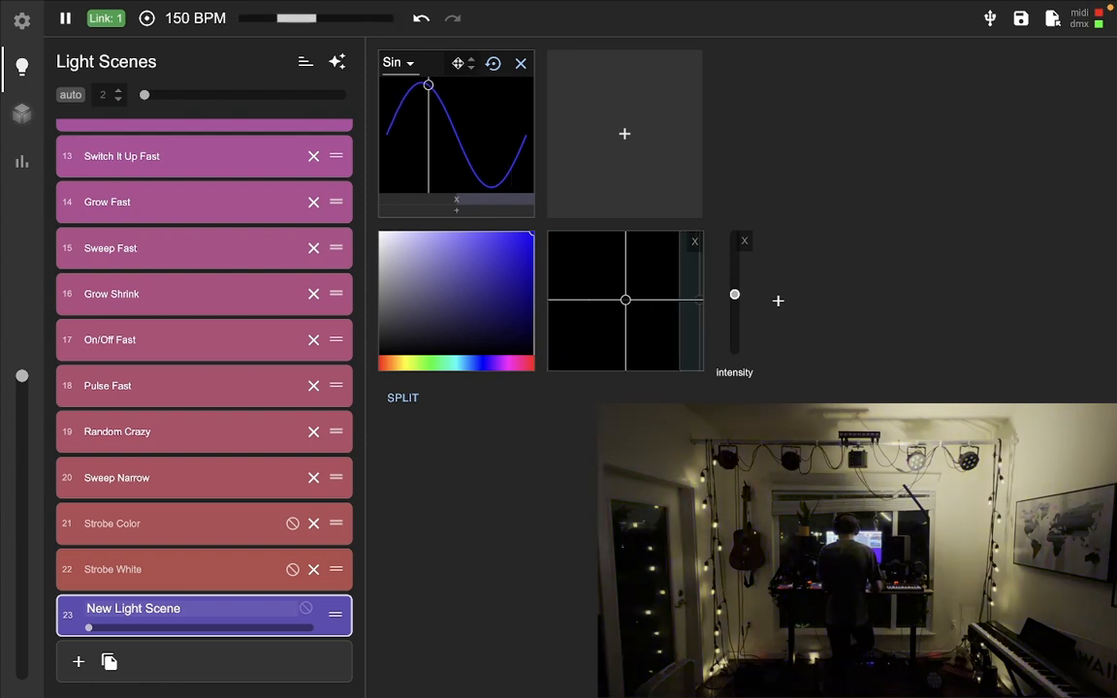
left_click(473, 62)
left_click_drag(472, 72, 546, 78)
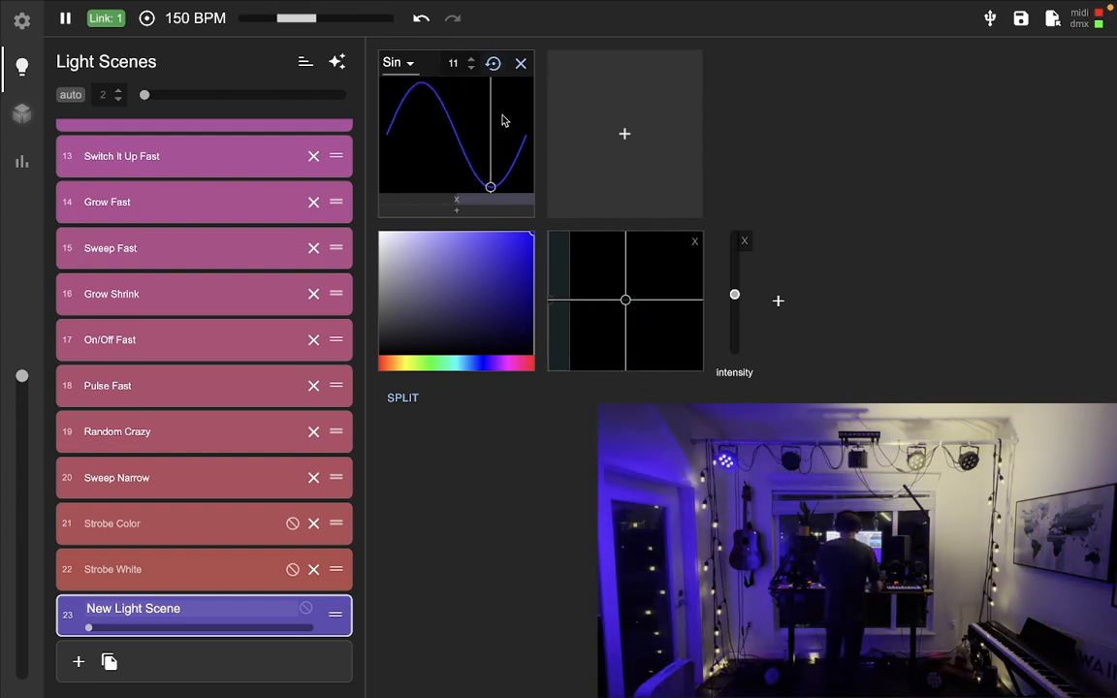
Step: Add saturation and brightness as further modulation targets of the Sin modulator
left_click(477, 210)
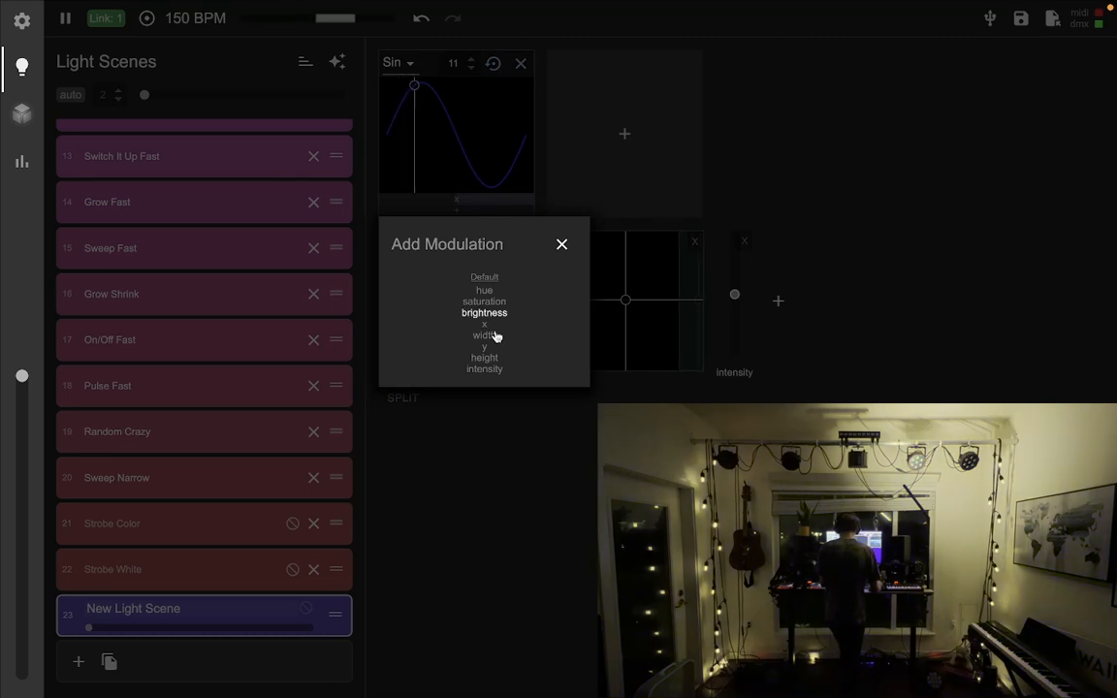
left_click(484, 302)
left_click(484, 313)
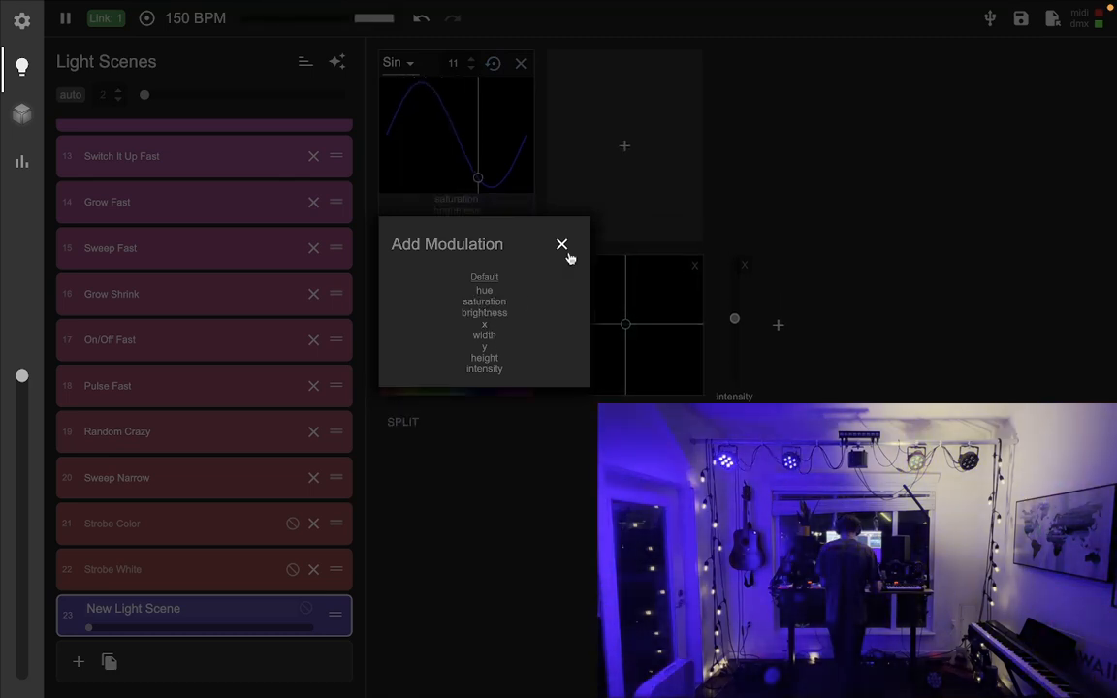
left_click(562, 244)
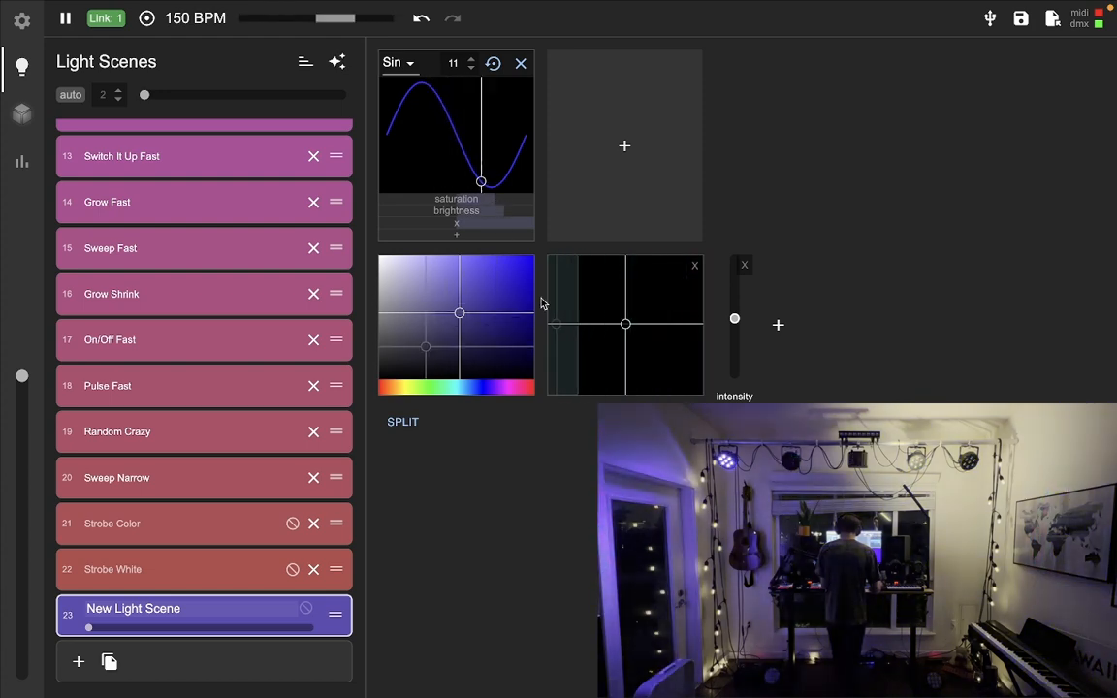
Step: Try width as a modulation target of the Sin modulator, adjust its amount, and remove it again
left_click(478, 237)
left_click(484, 359)
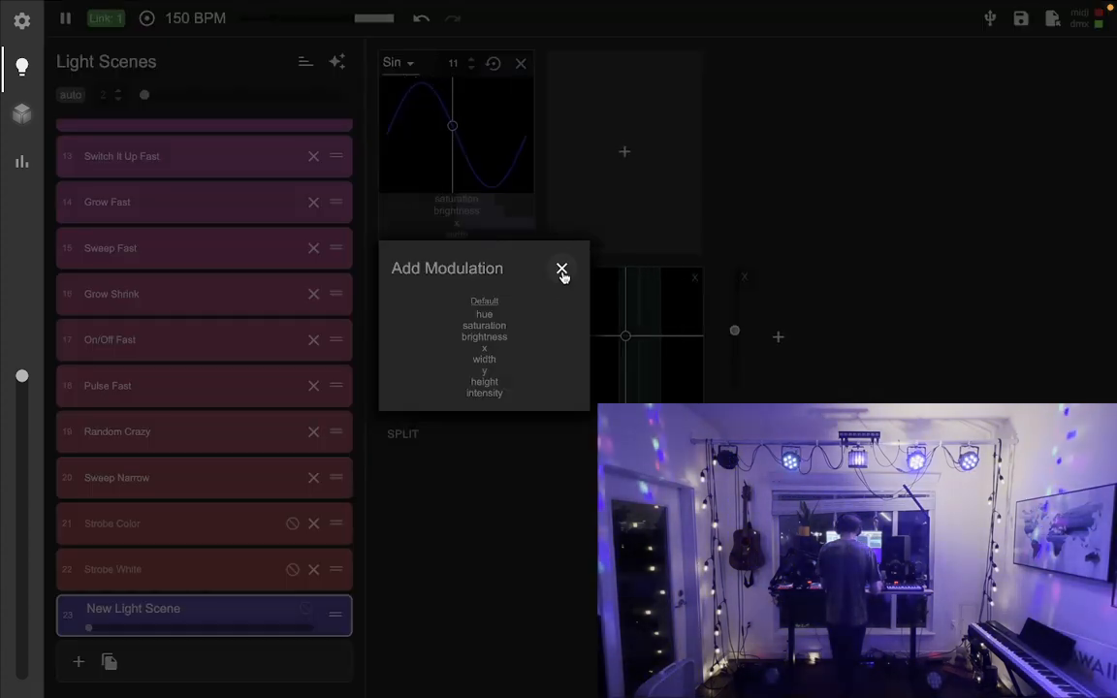
left_click(562, 268)
left_click_drag(473, 236, 502, 236)
left_click(461, 247)
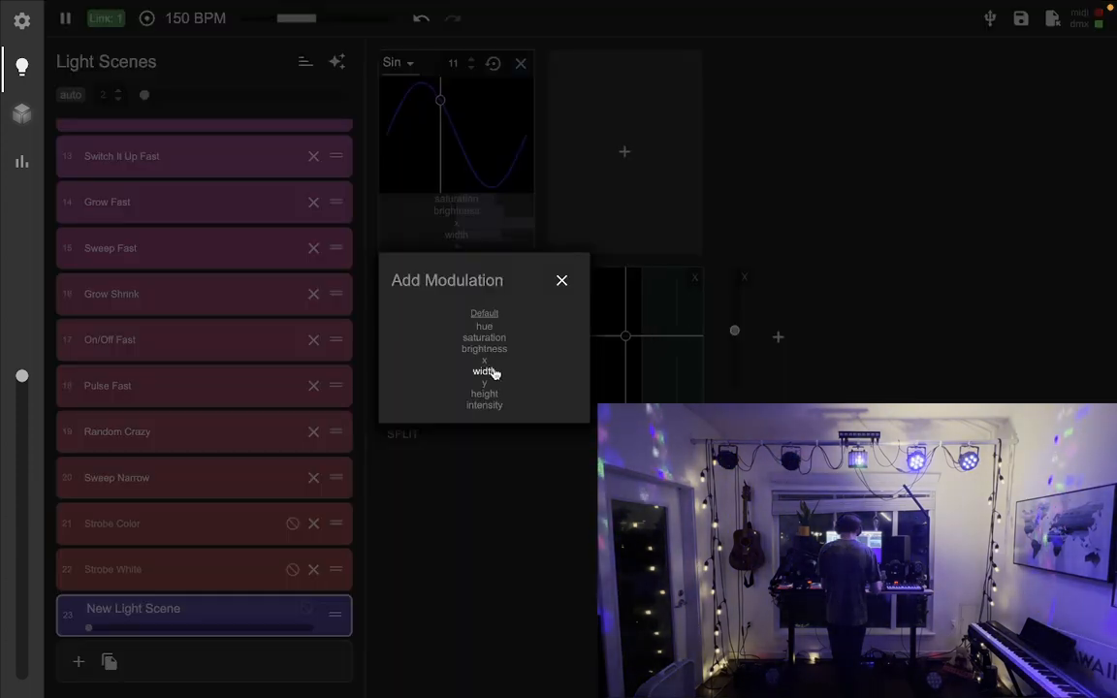
left_click(562, 280)
Step: Add a second modulator with the Ramp waveform and make it modulate width
left_click(599, 190)
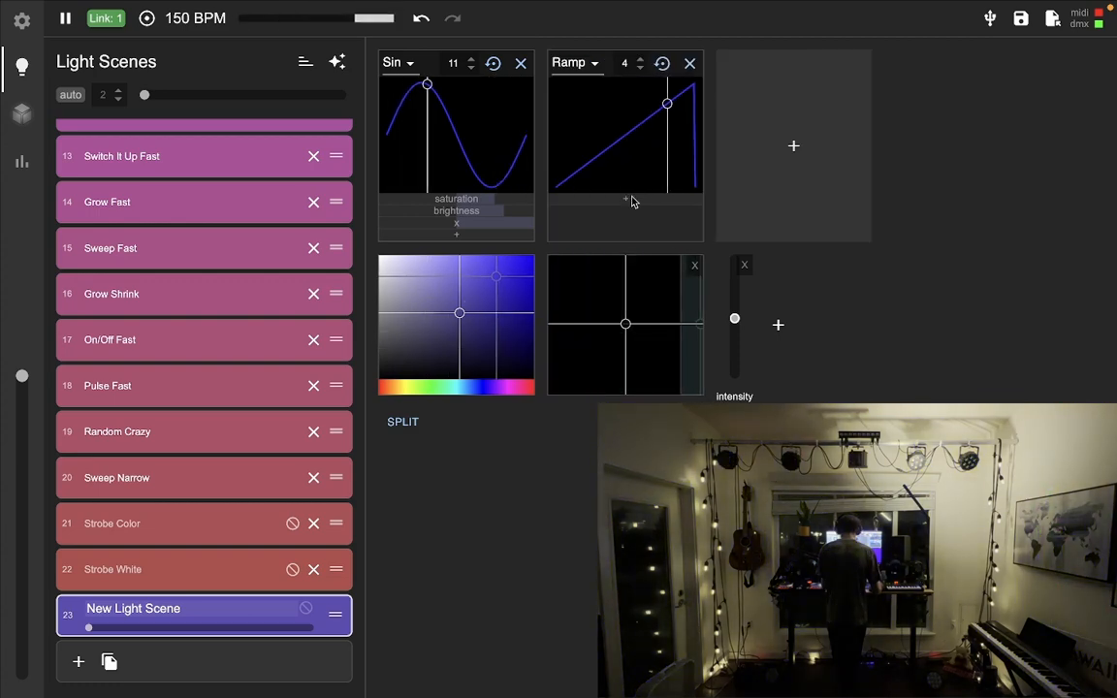
left_click(626, 199)
left_click(669, 323)
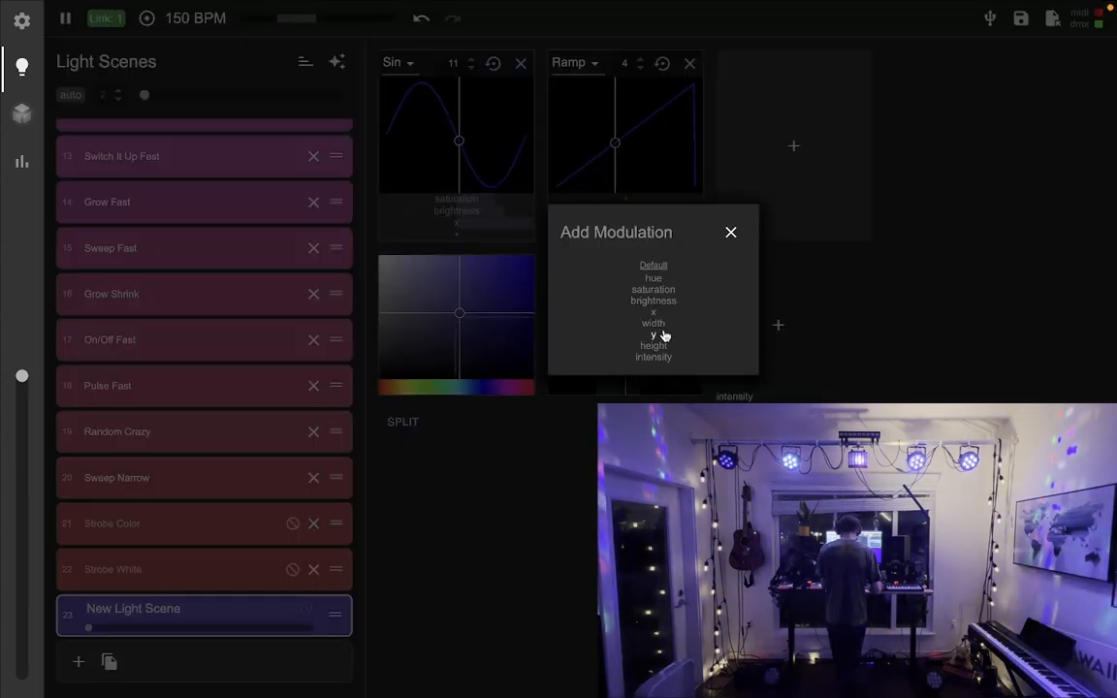
left_click(731, 232)
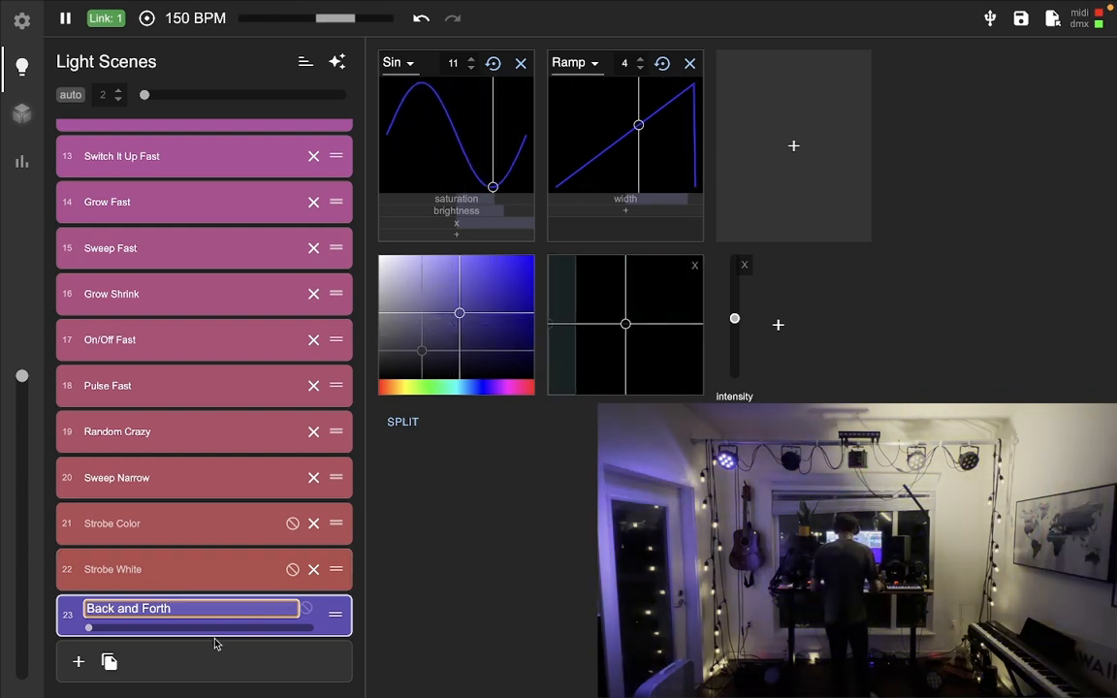
Step: Raise the Back and Forth scene's slider to about one third and move the scene to position 8, between Random Mid and Sweep Slow
left_click_drag(181, 628, 197, 629)
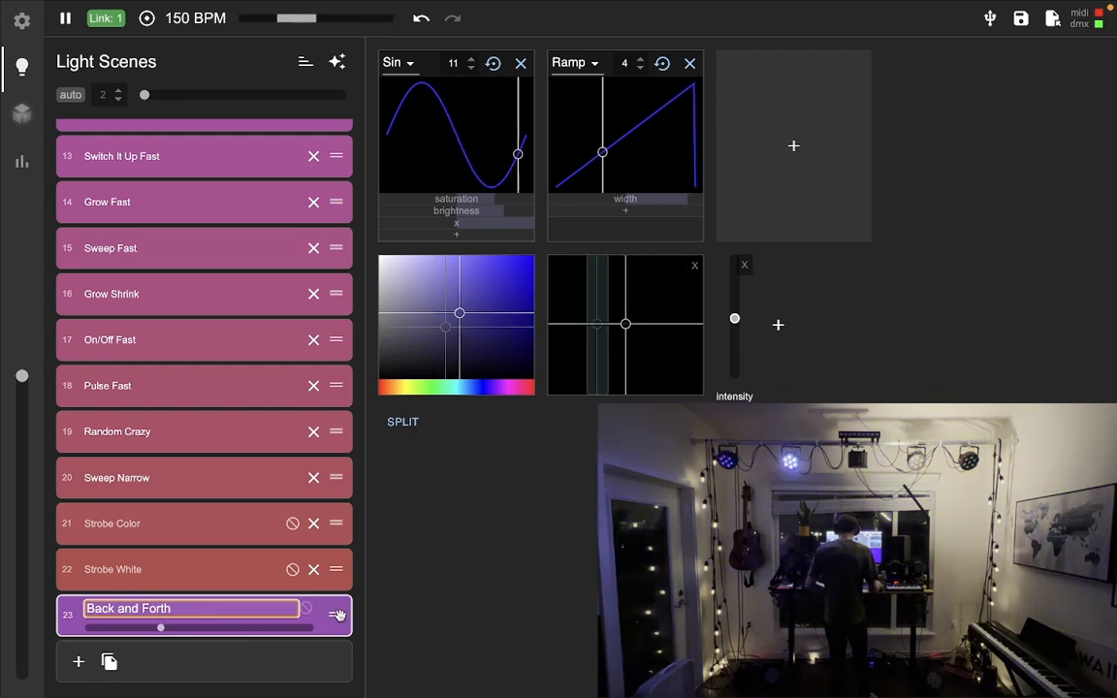
left_click_drag(339, 622, 354, 268)
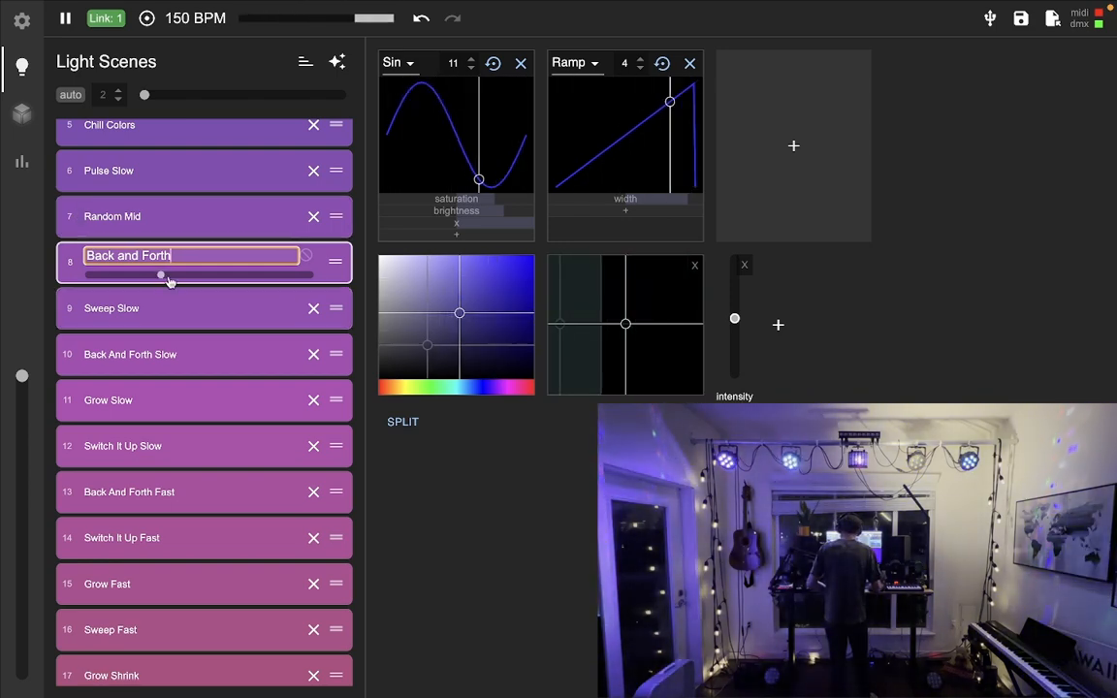
Step: Turn on automatic scene switching with an interval of 1, set its slider to about half, and look through the scene list
left_click(71, 97)
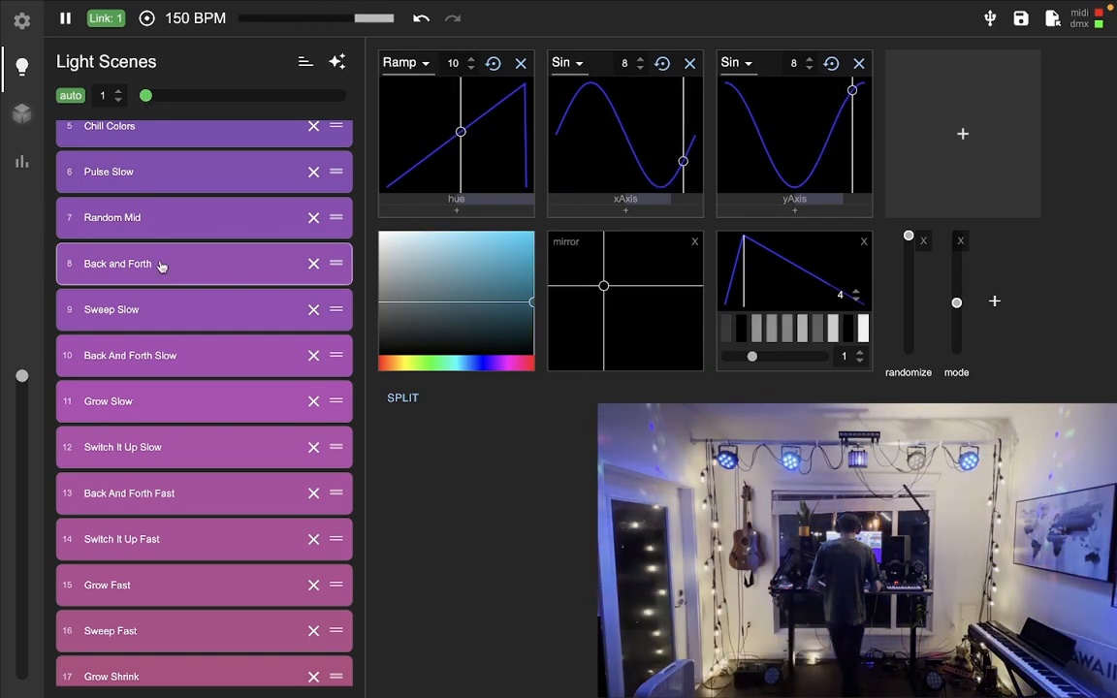
left_click(165, 274)
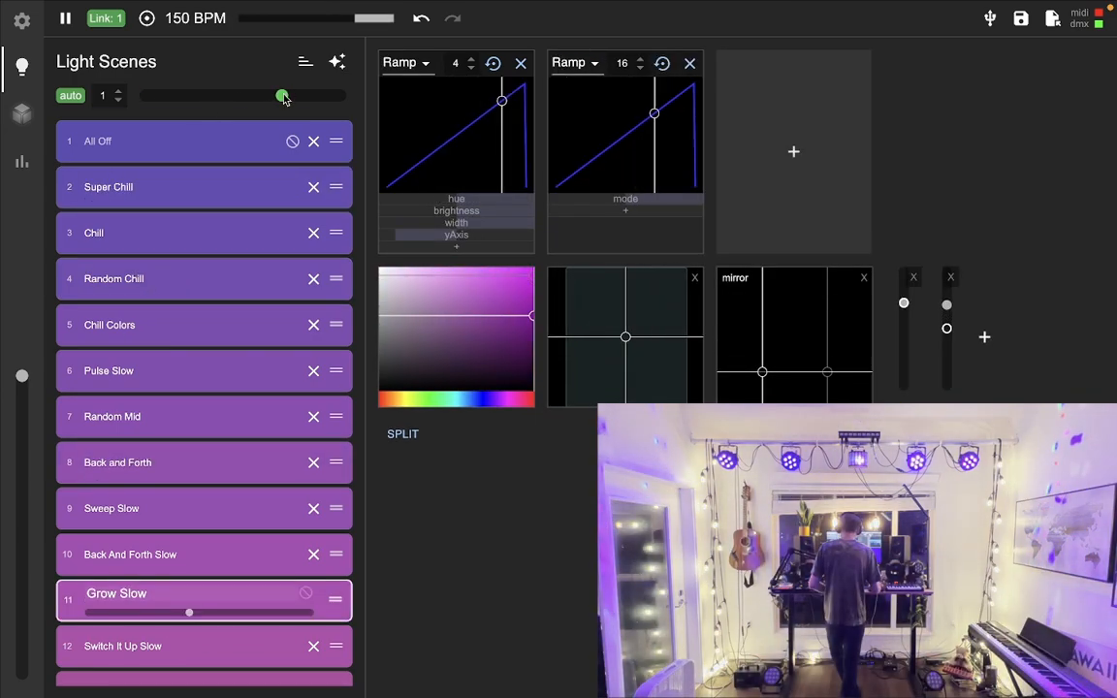
scroll(229, 302, "down", 6)
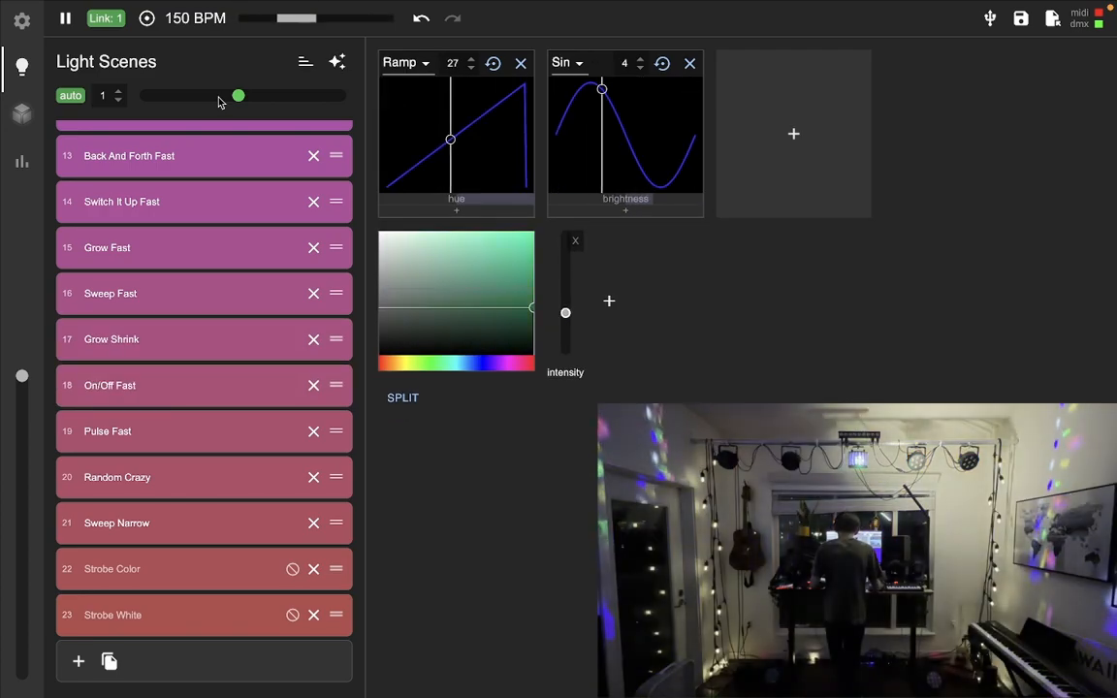
scroll(231, 187, "up", 5)
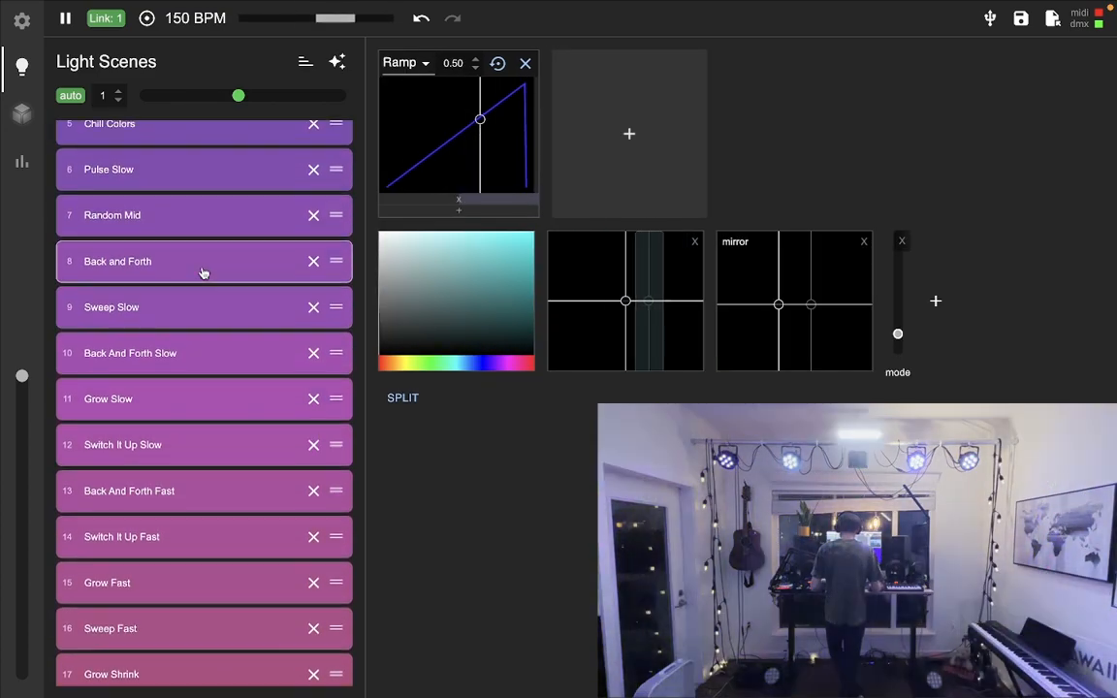